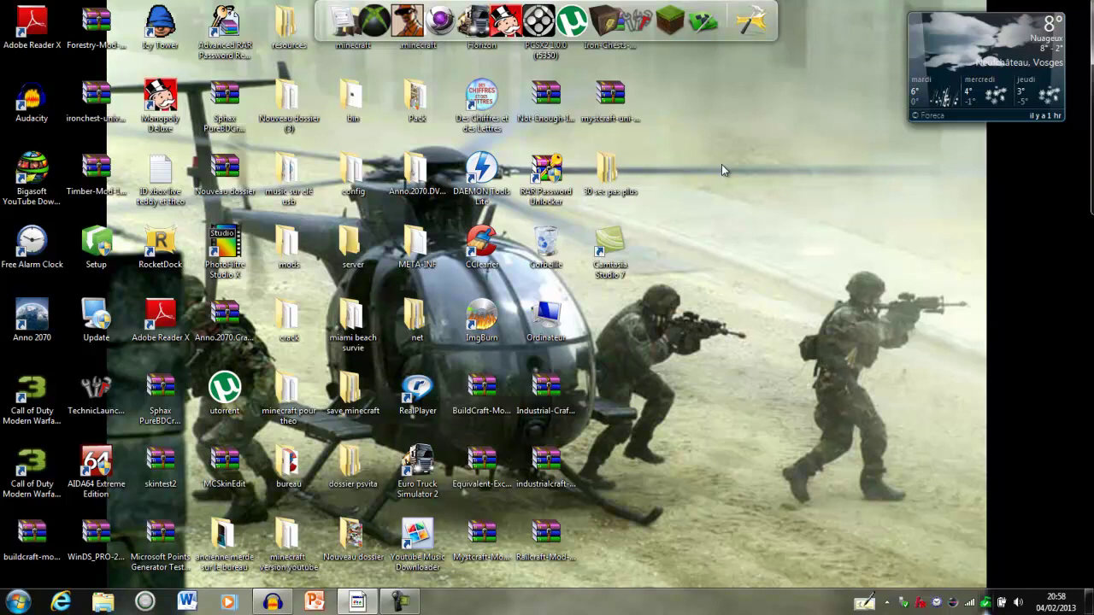
# Launch Bigasoft YouTube Downloader Pro from the desktop
pyautogui.click(30, 178)
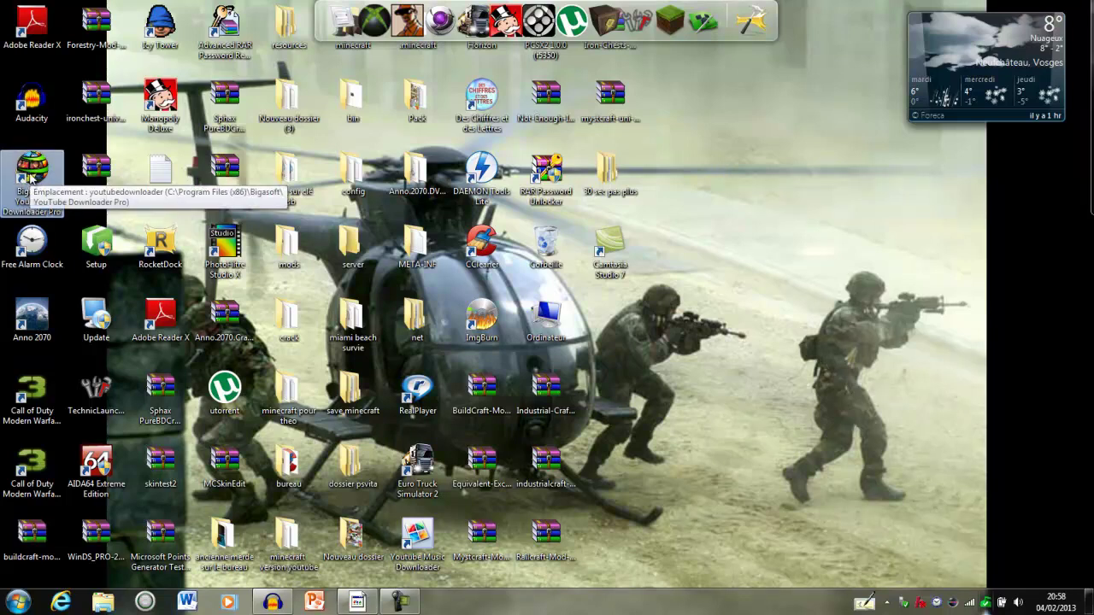
pyautogui.moveTo(587, 292)
pyautogui.mouseDown()
pyautogui.moveTo(735, 383)
pyautogui.moveTo(614, 317)
pyautogui.moveTo(628, 312)
pyautogui.moveTo(692, 356)
pyautogui.moveTo(654, 350)
pyautogui.moveTo(592, 313)
pyautogui.moveTo(651, 333)
pyautogui.moveTo(818, 323)
pyautogui.moveTo(585, 305)
pyautogui.mouseUp()
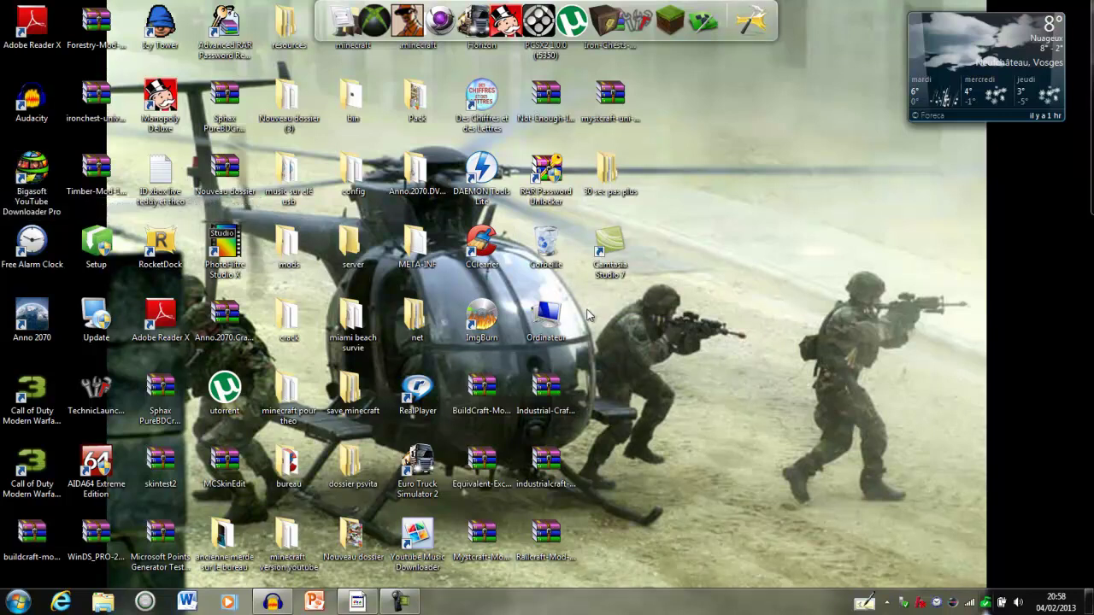
pyautogui.click(30, 186)
pyautogui.doubleClick(31, 184)
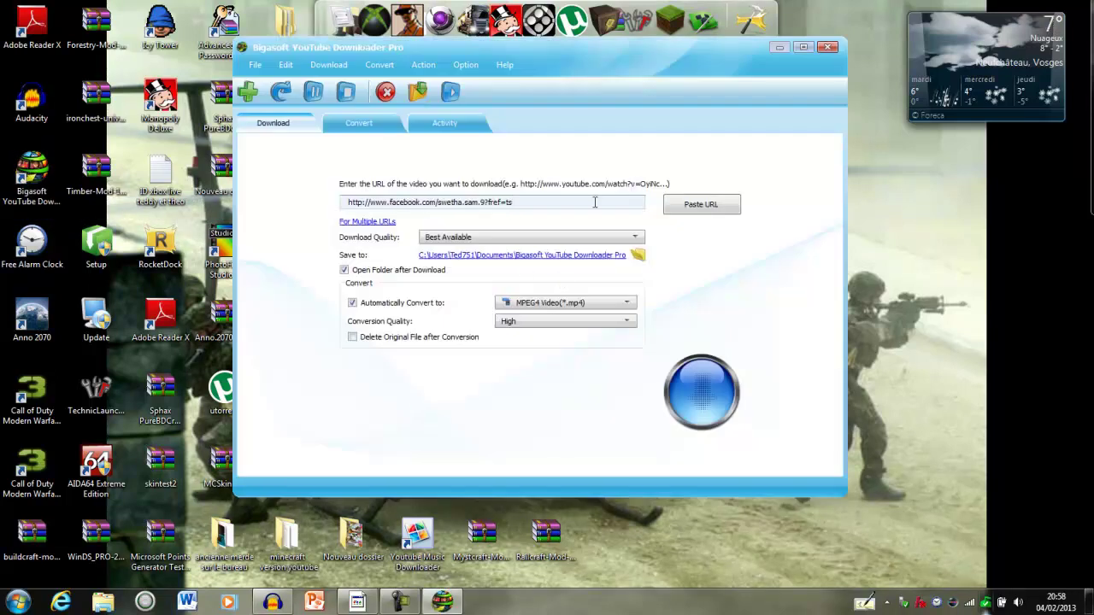
# Clear the video URL field and move the downloader window towards the middle of the desktop
pyautogui.hotkey('ctrl', 'a')
pyautogui.press('BackSpace')
pyautogui.moveTo(759, 52); pyautogui.dragTo(908, 117)
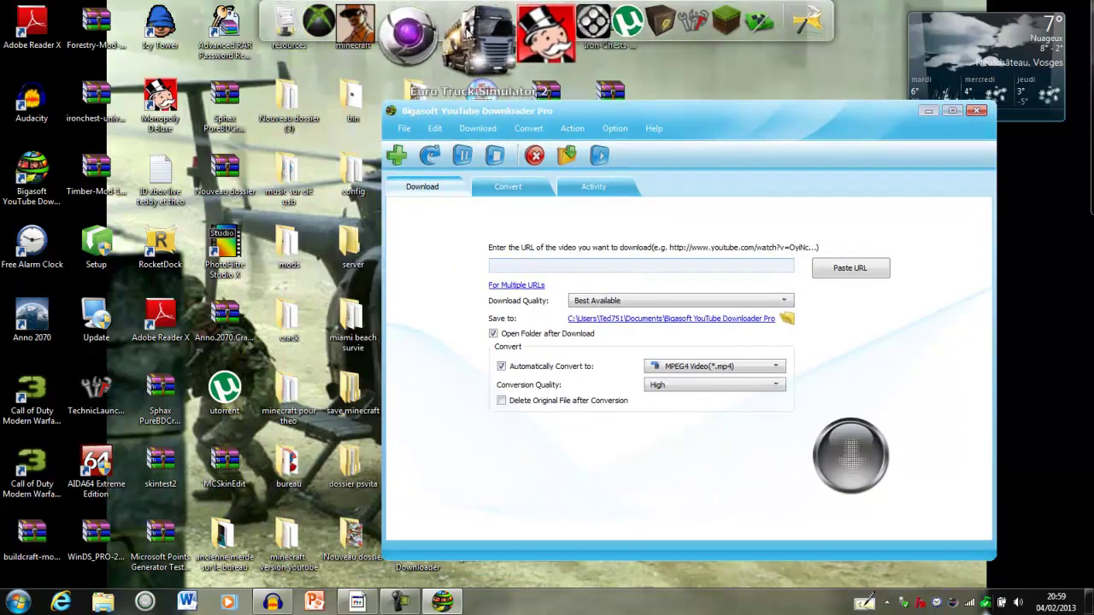
# Switch to Chrome, go to YouTube and open the video "Minecraft en bouteille, épisode 5"
pyautogui.click(405, 36)
pyautogui.click(131, 65)
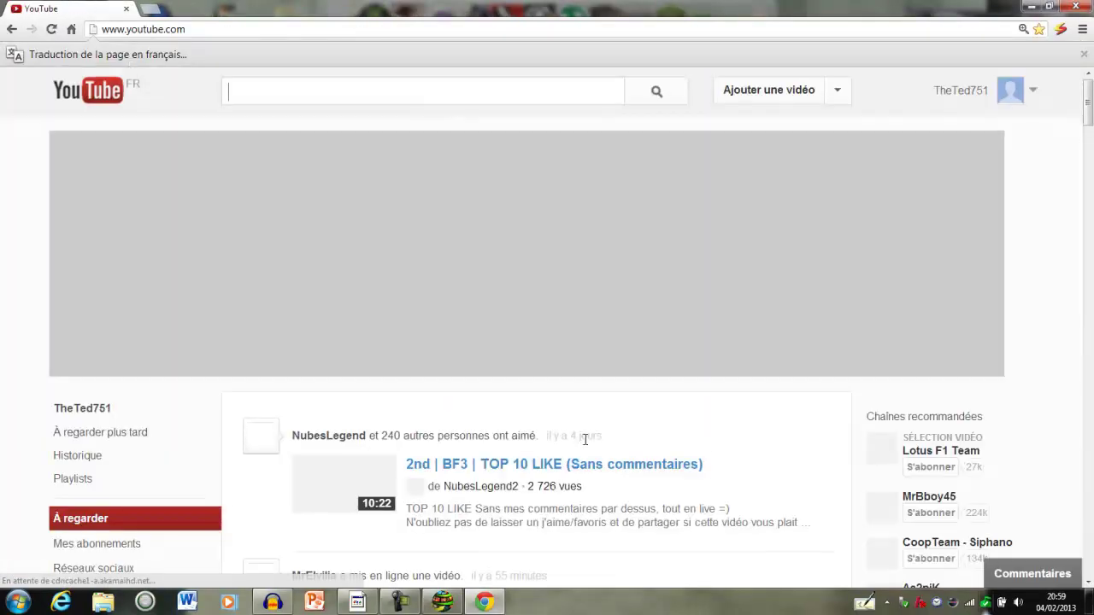
pyautogui.scroll(-1, 461, 184)
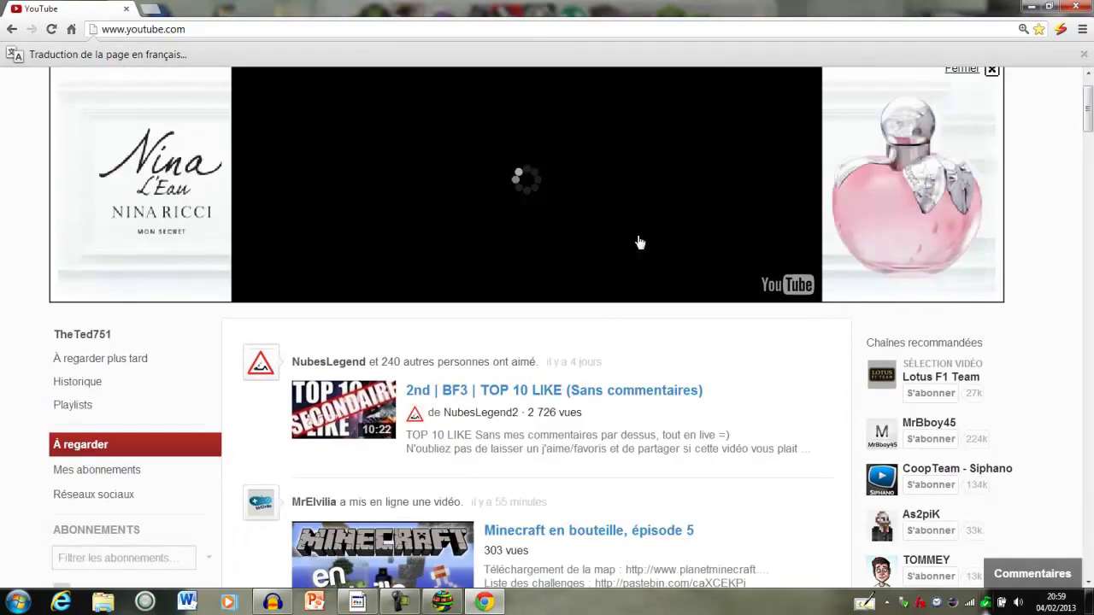
pyautogui.click(572, 531)
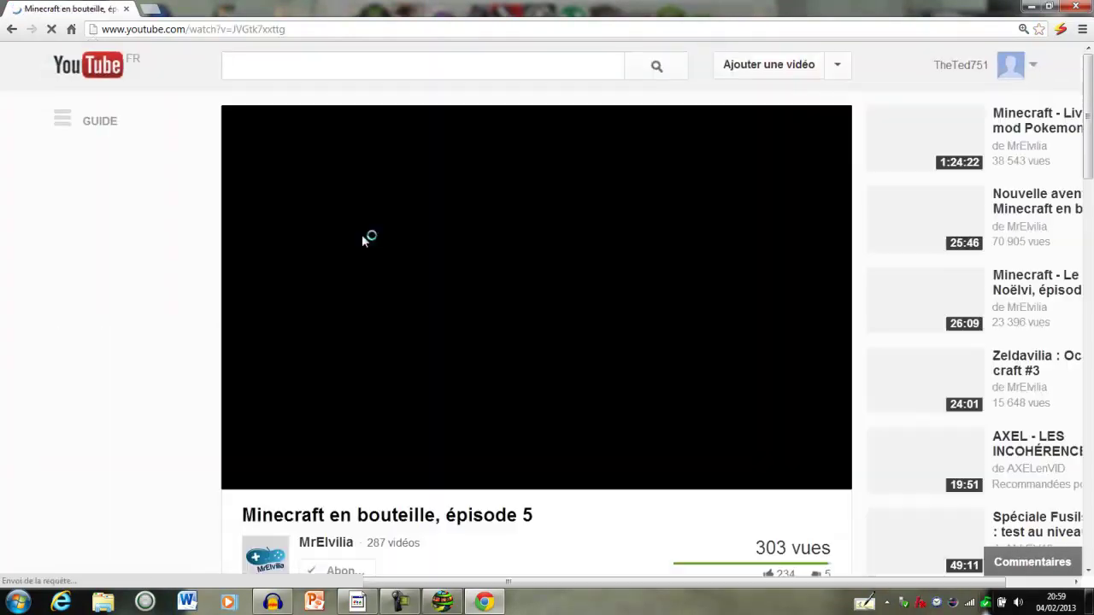
# Copy the video's full web address and return to Bigasoft YouTube Downloader Pro
pyautogui.moveTo(285, 29); pyautogui.dragTo(98, 30)
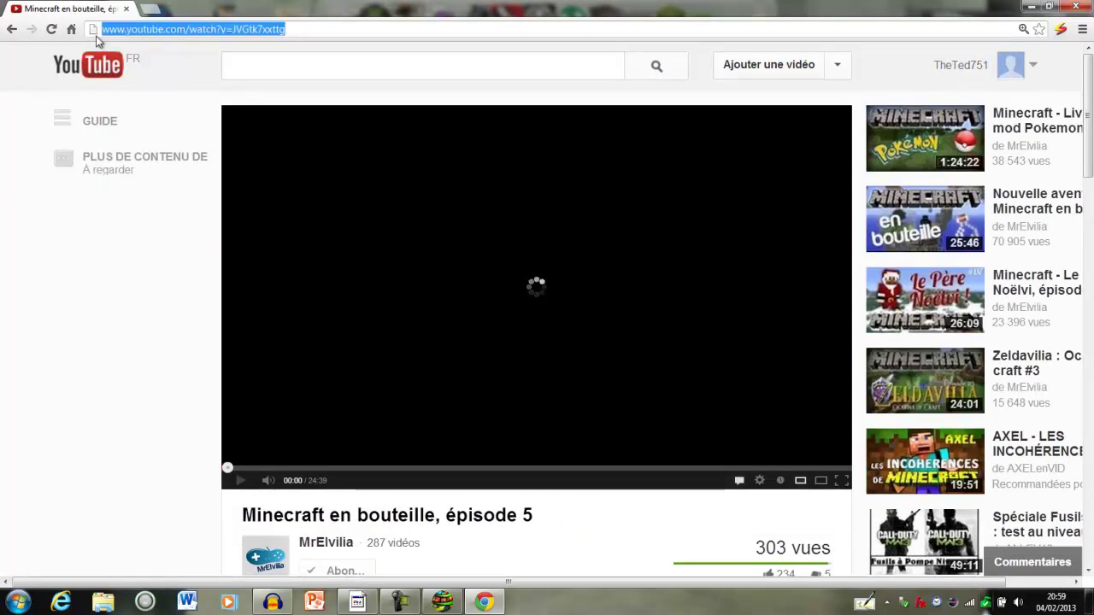
pyautogui.rightClick(127, 35)
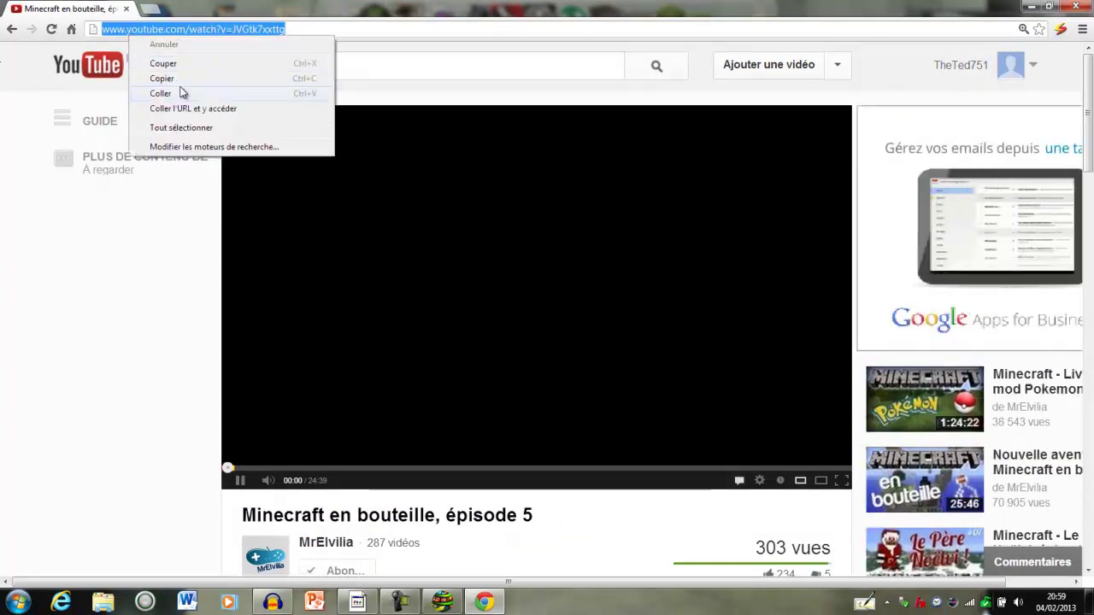
pyautogui.click(171, 78)
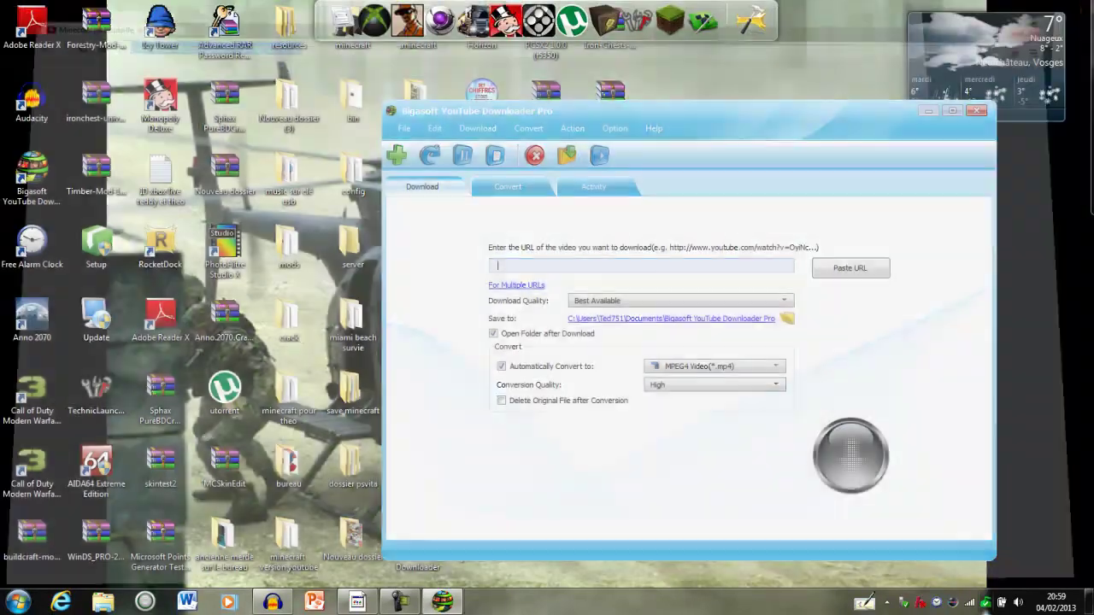
pyautogui.hotkey('ctrl', 'v')
pyautogui.doubleClick(693, 270)
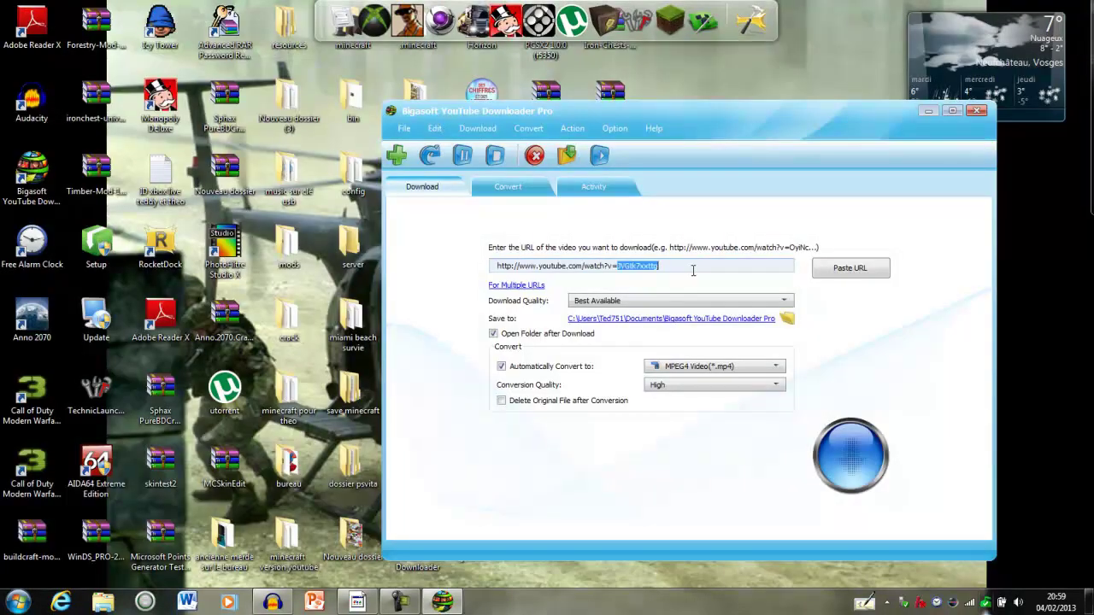
pyautogui.press('BackSpace')
pyautogui.press('BackSpace')
pyautogui.press('BackSpace')
pyautogui.press('BackSpace')
pyautogui.press('BackSpace')
pyautogui.press('BackSpace')
pyautogui.press('BackSpace')
pyautogui.press('BackSpace')
pyautogui.press('BackSpace')
pyautogui.press('BackSpace')
pyautogui.press('BackSpace')
pyautogui.press('BackSpace')
pyautogui.press('BackSpace')
pyautogui.press('BackSpace')
pyautogui.press('BackSpace')
pyautogui.press('BackSpace')
pyautogui.press('BackSpace')
pyautogui.press('BackSpace')
pyautogui.press('BackSpace')
pyautogui.press('BackSpace')
pyautogui.press('BackSpace')
# Paste the copied video address into the URL field and keep the download quality at Best Available
pyautogui.rightClick(693, 270)
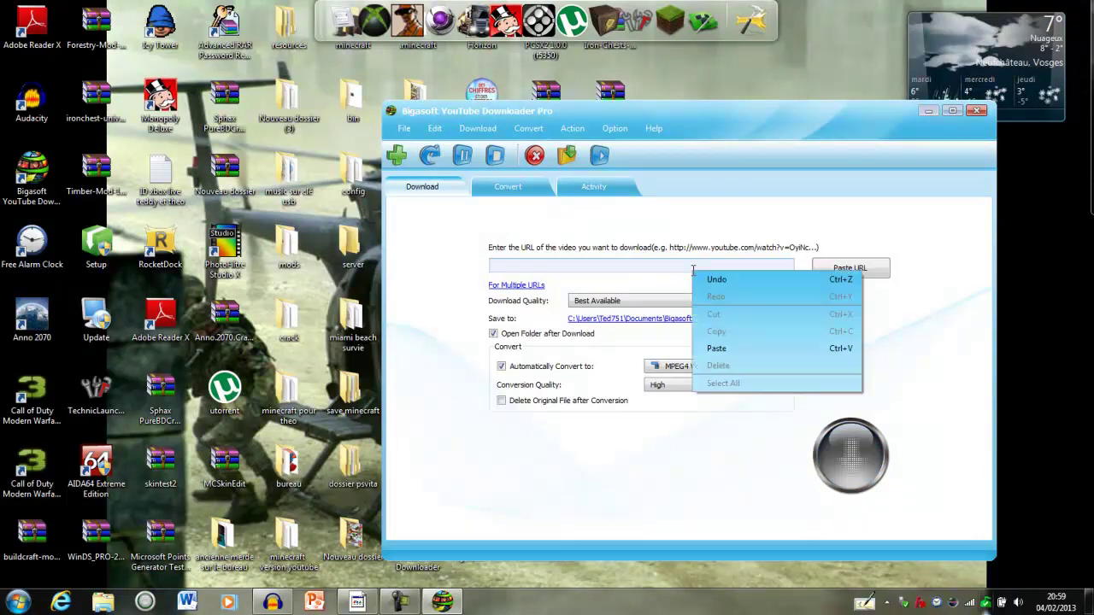
pyautogui.click(720, 347)
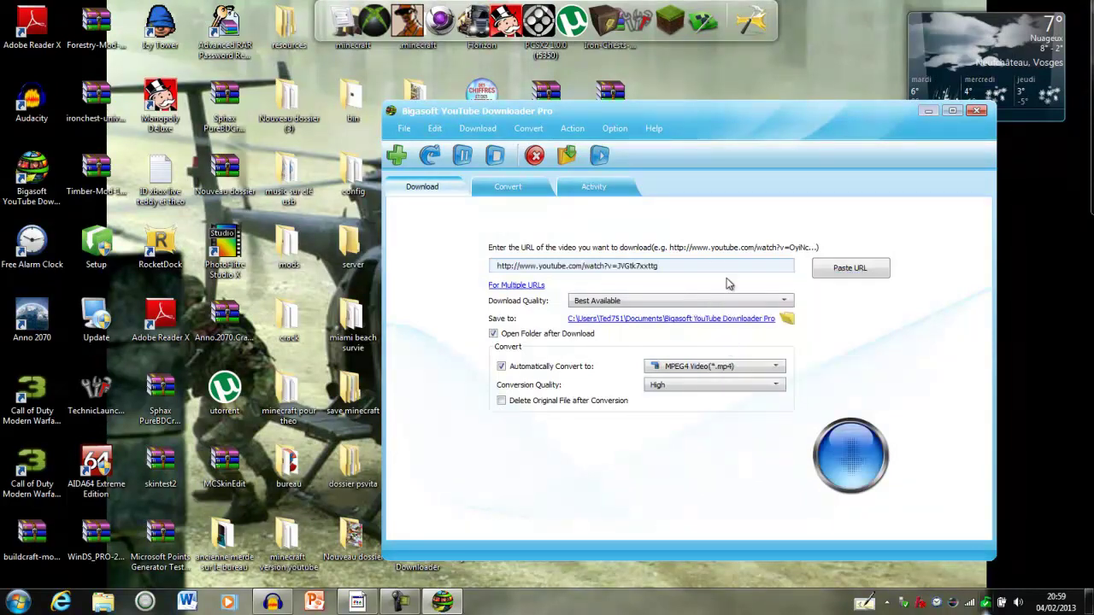
pyautogui.click(784, 303)
pyautogui.click(783, 303)
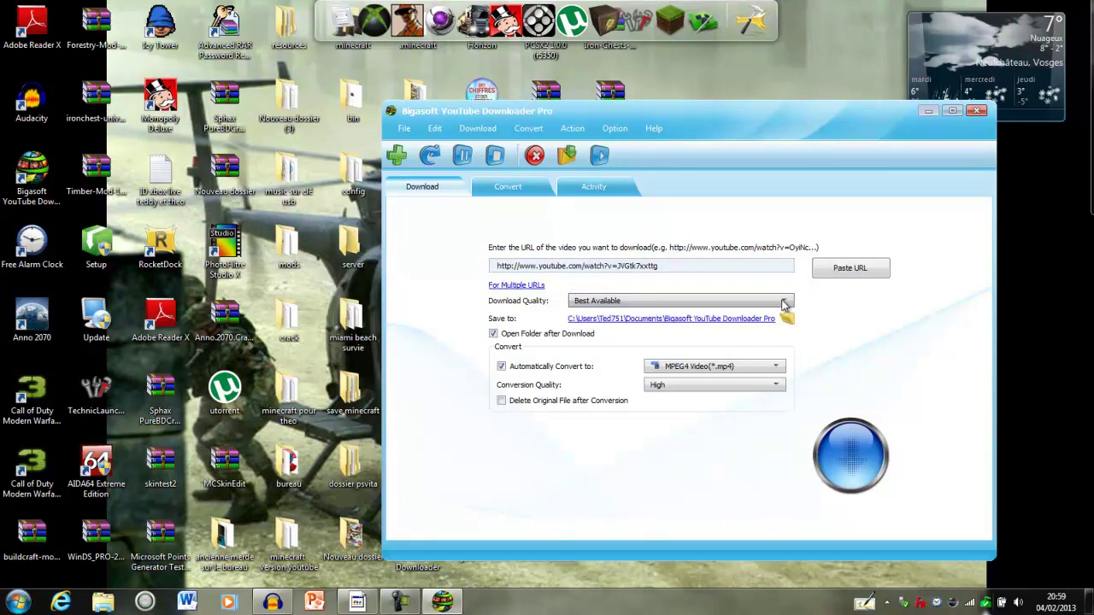
# Look through the automatic conversion profiles for general video, Android, iPhone, PSP and Xbox HD video
pyautogui.click(779, 366)
pyautogui.scroll(-2, 776, 359)
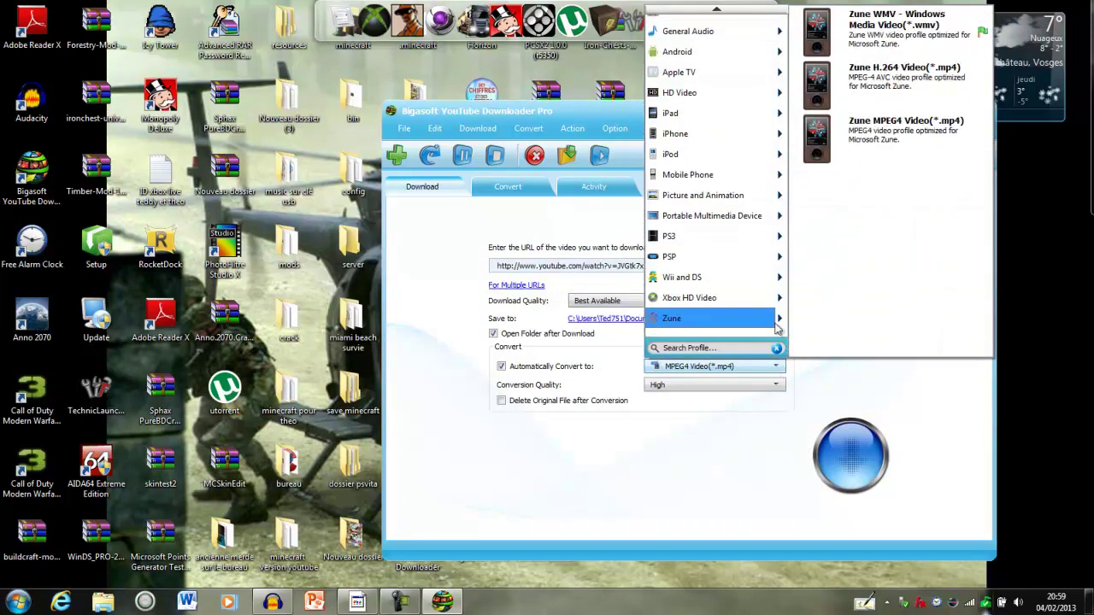
pyautogui.scroll(1, 701, 14)
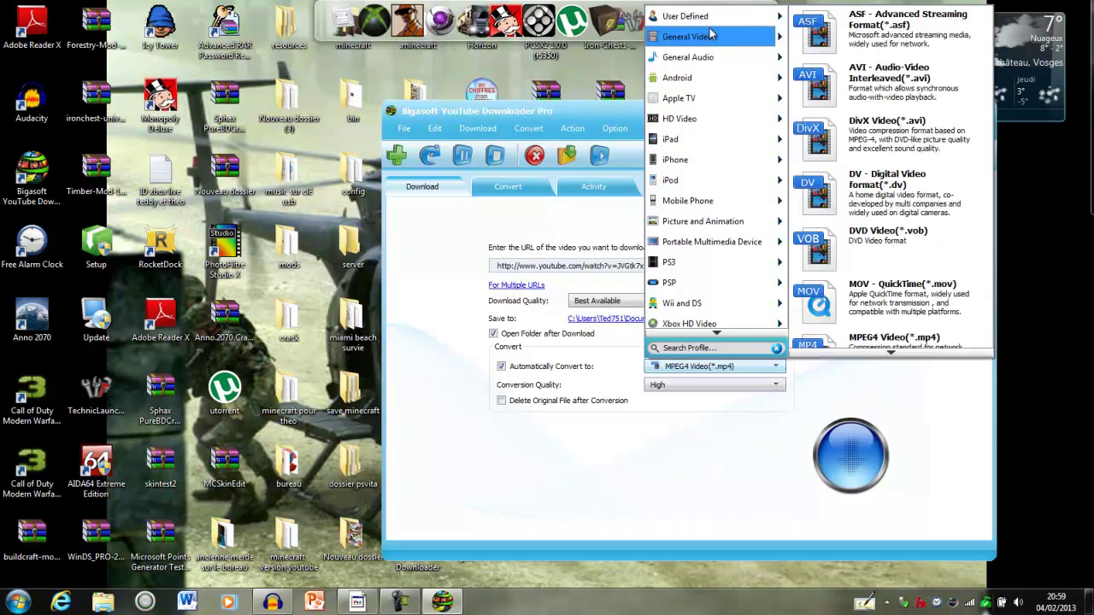
pyautogui.moveTo(717, 45)
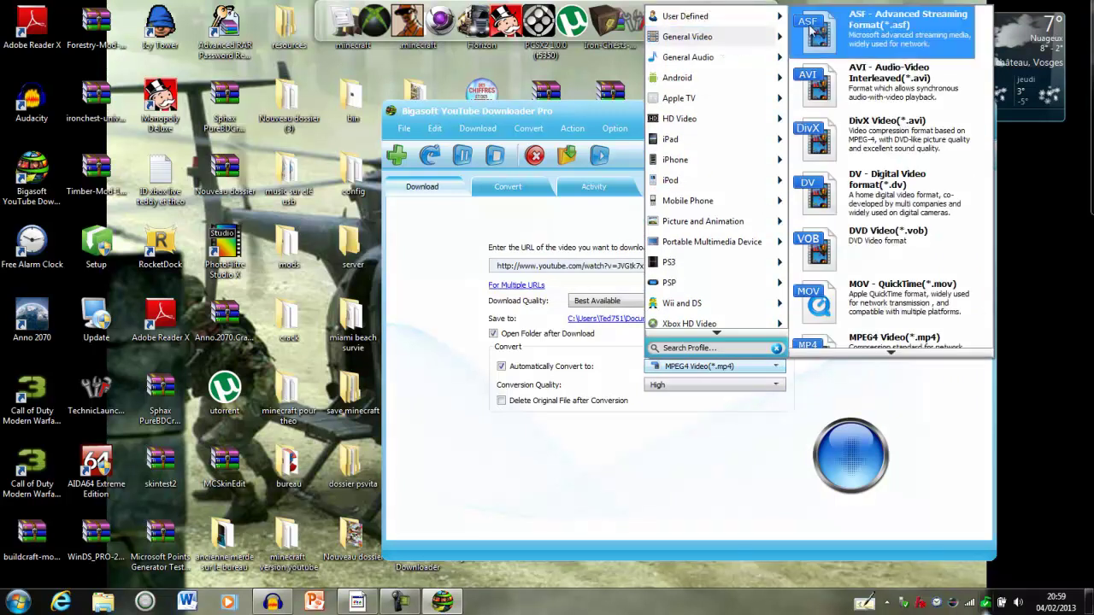
pyautogui.moveTo(723, 82)
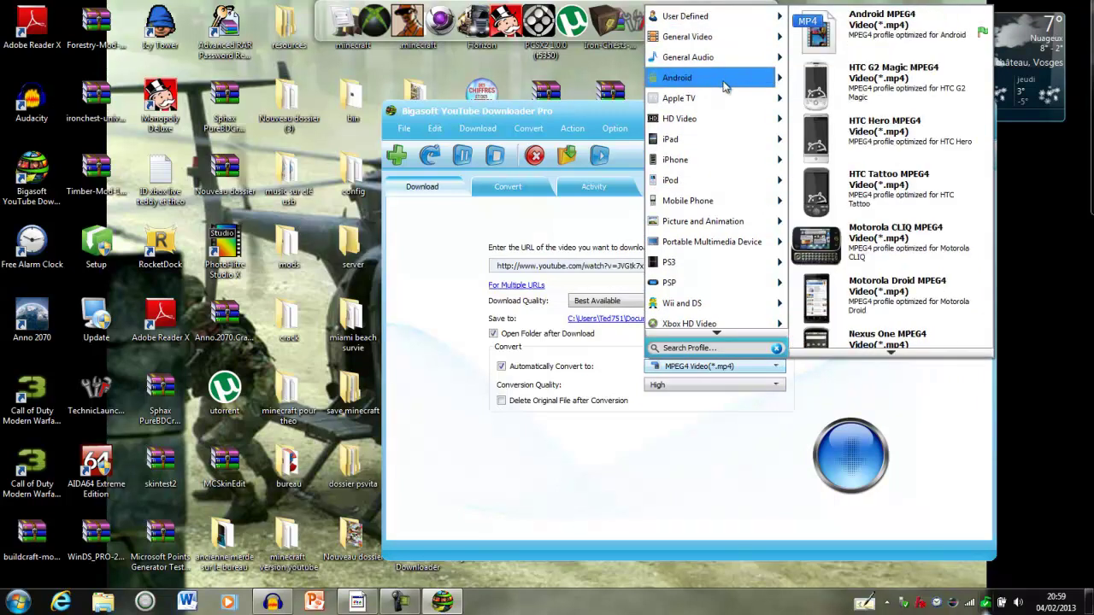
pyautogui.moveTo(729, 139)
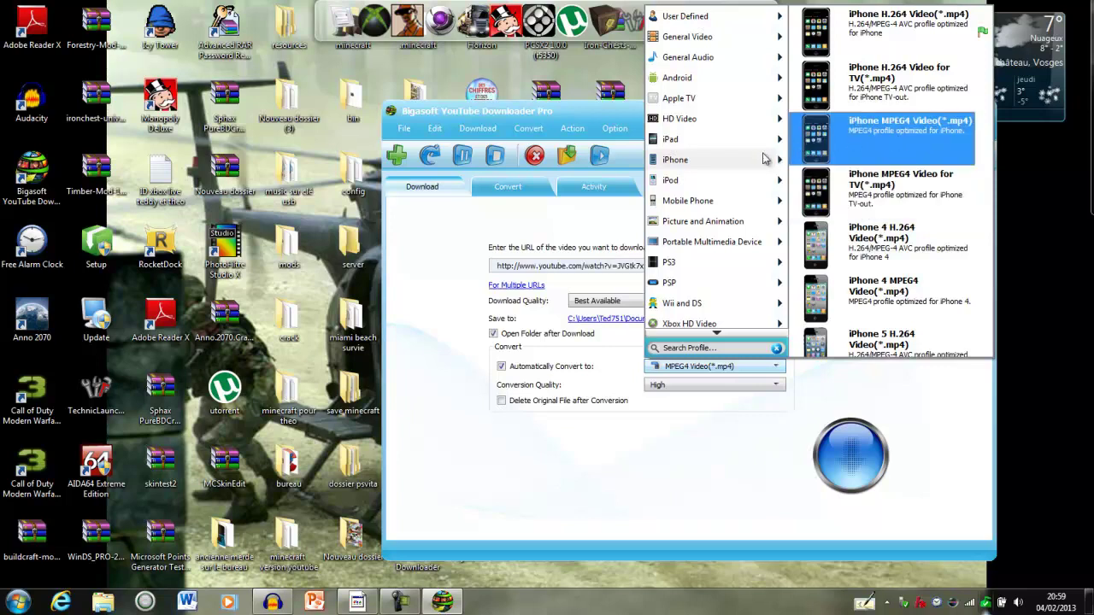
pyautogui.moveTo(741, 282)
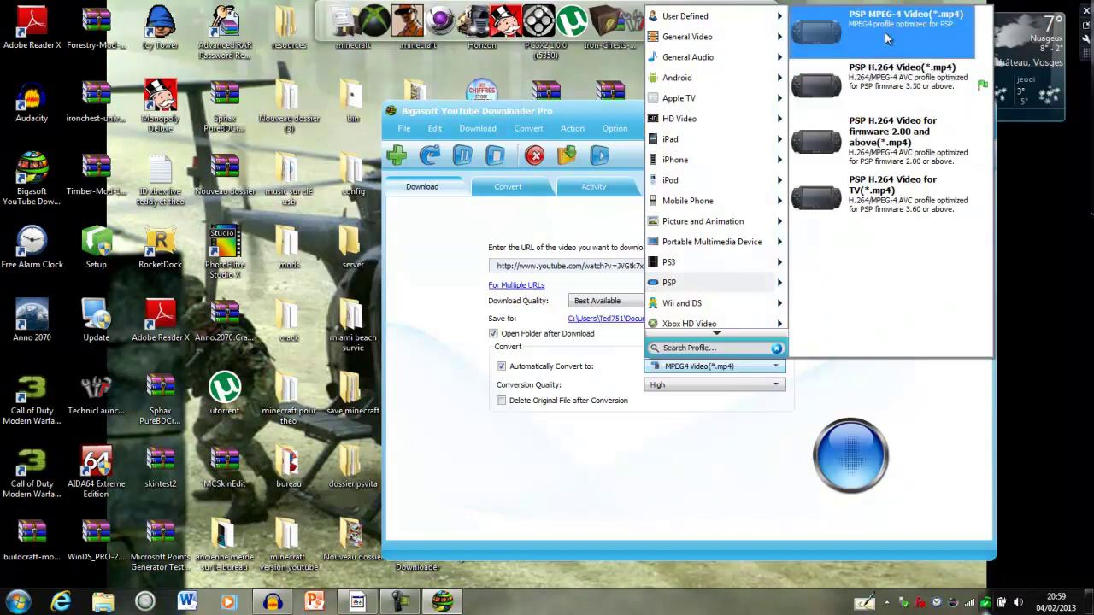
pyautogui.moveTo(740, 331)
pyautogui.moveTo(747, 313)
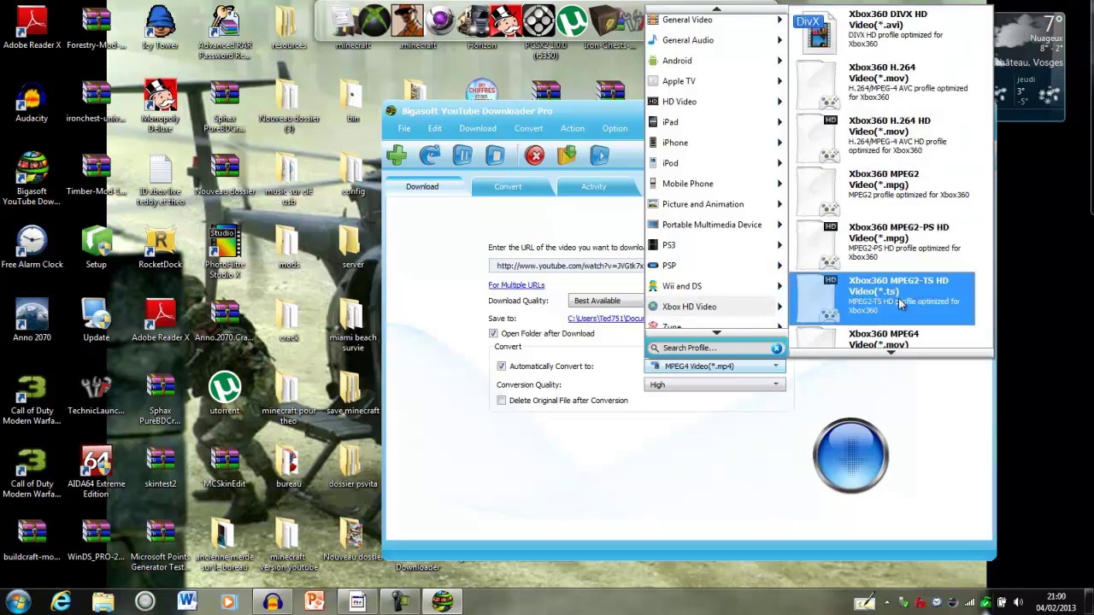
pyautogui.scroll(-3, 906, 329)
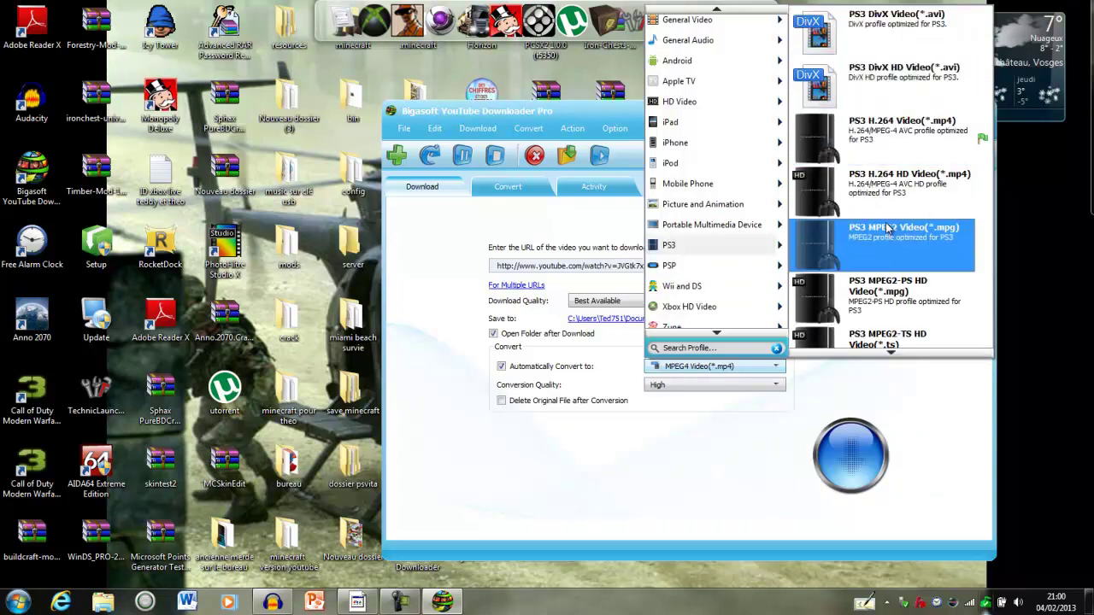
# Examine the conversion profiles for PS3, portable multimedia devices, mobile phones, iPod, HD video and general audio
pyautogui.scroll(-3, 911, 351)
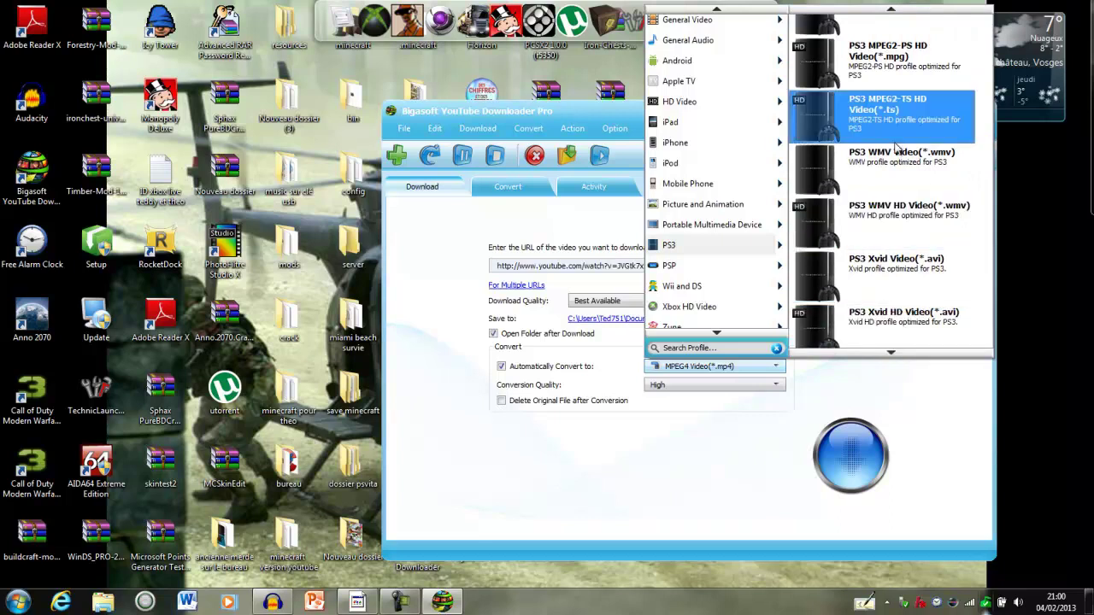
pyautogui.scroll(1, 890, 55)
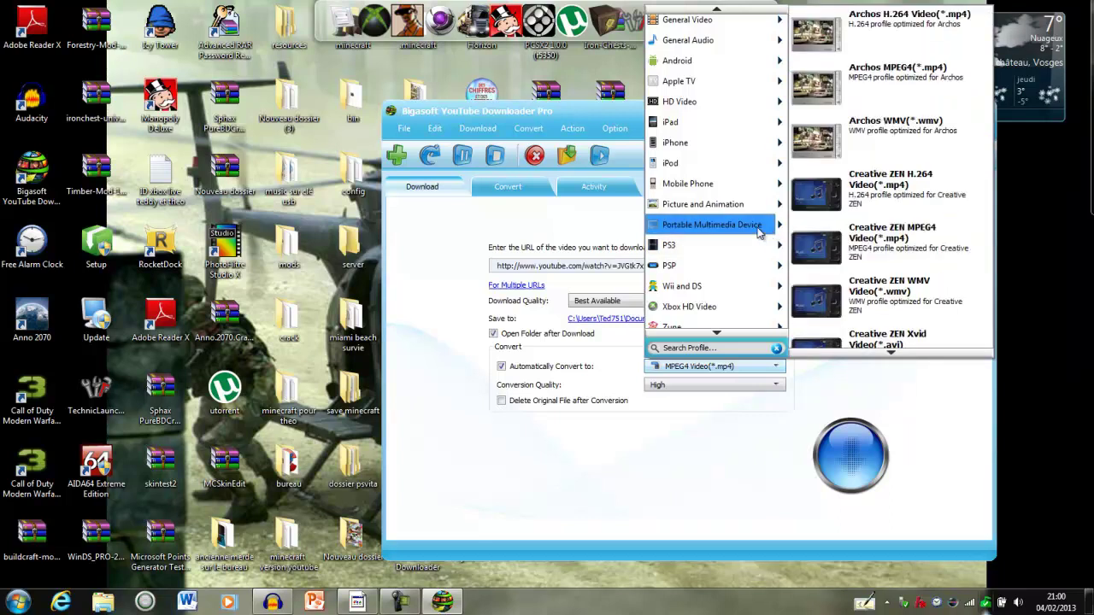
pyautogui.moveTo(750, 209)
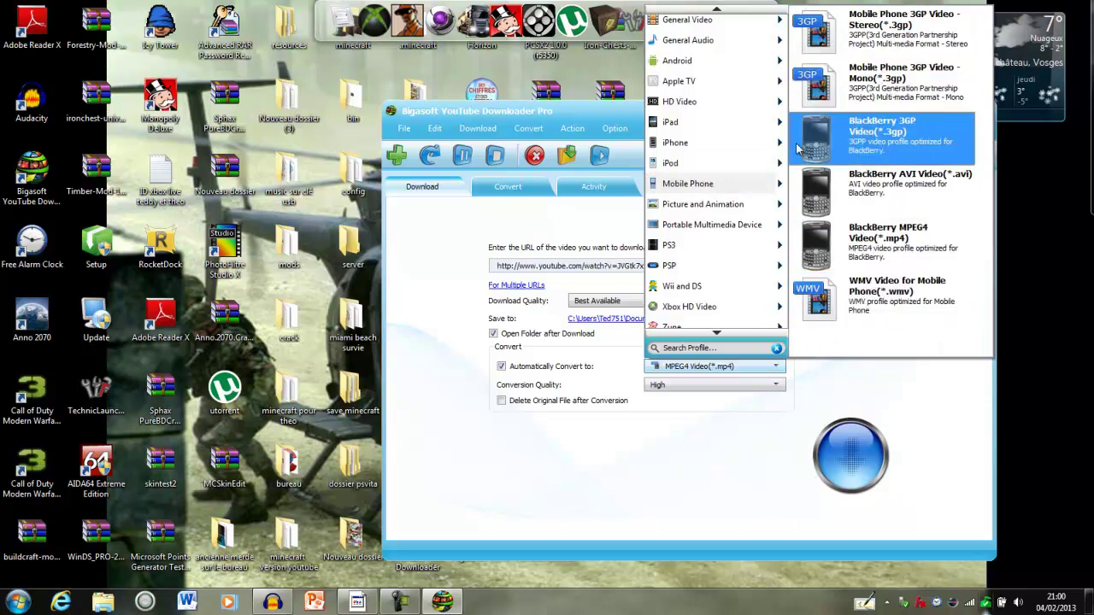
pyautogui.moveTo(760, 169)
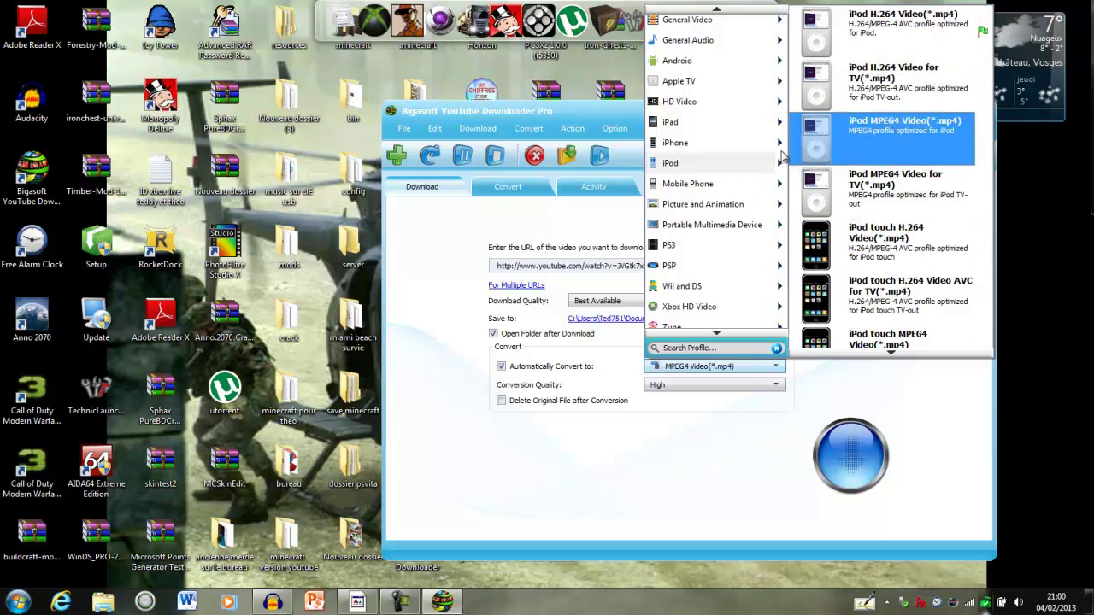
pyautogui.moveTo(752, 124)
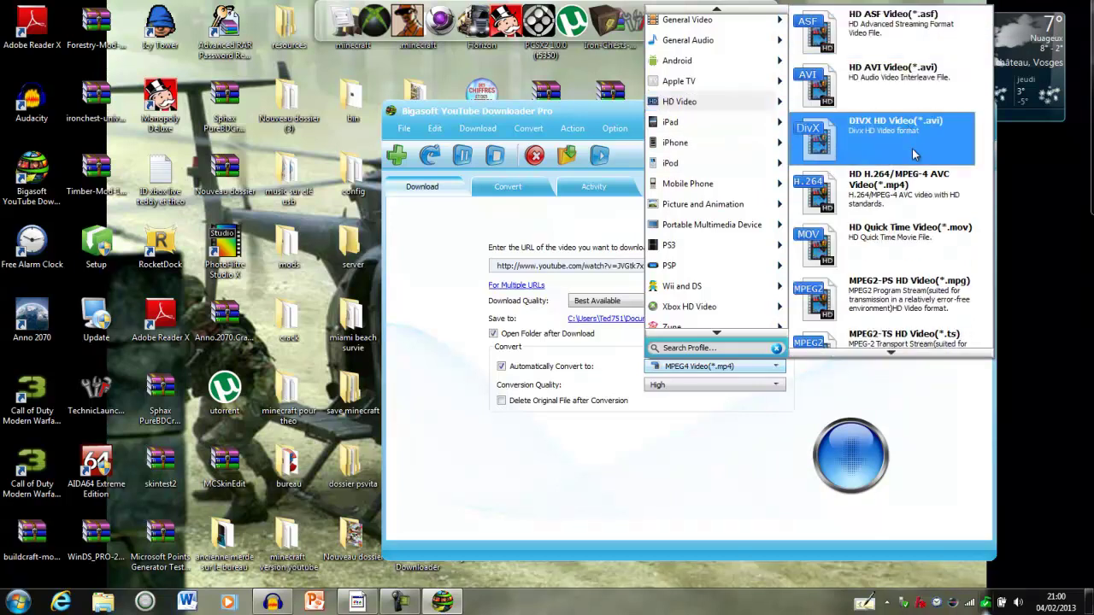
pyautogui.scroll(-3, 911, 342)
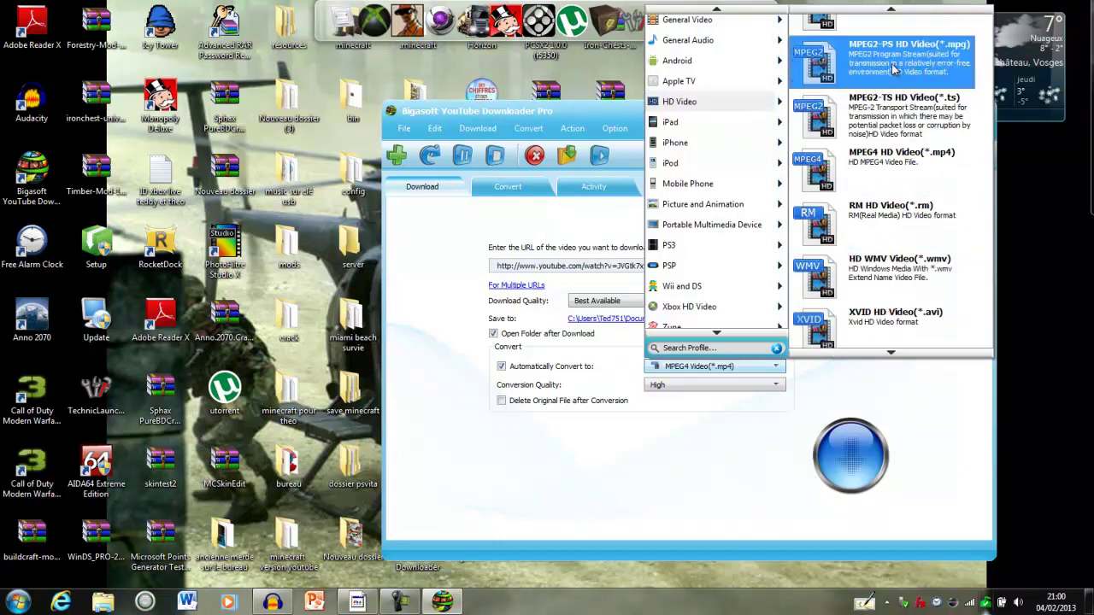
pyautogui.scroll(1, 889, 34)
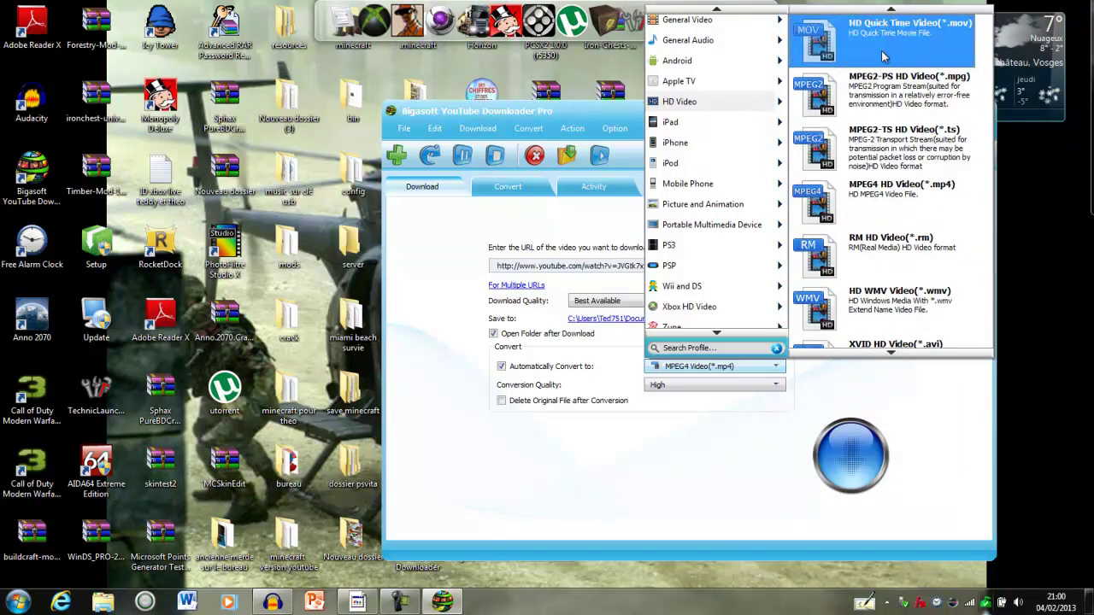
pyautogui.moveTo(736, 24)
pyautogui.moveTo(738, 47)
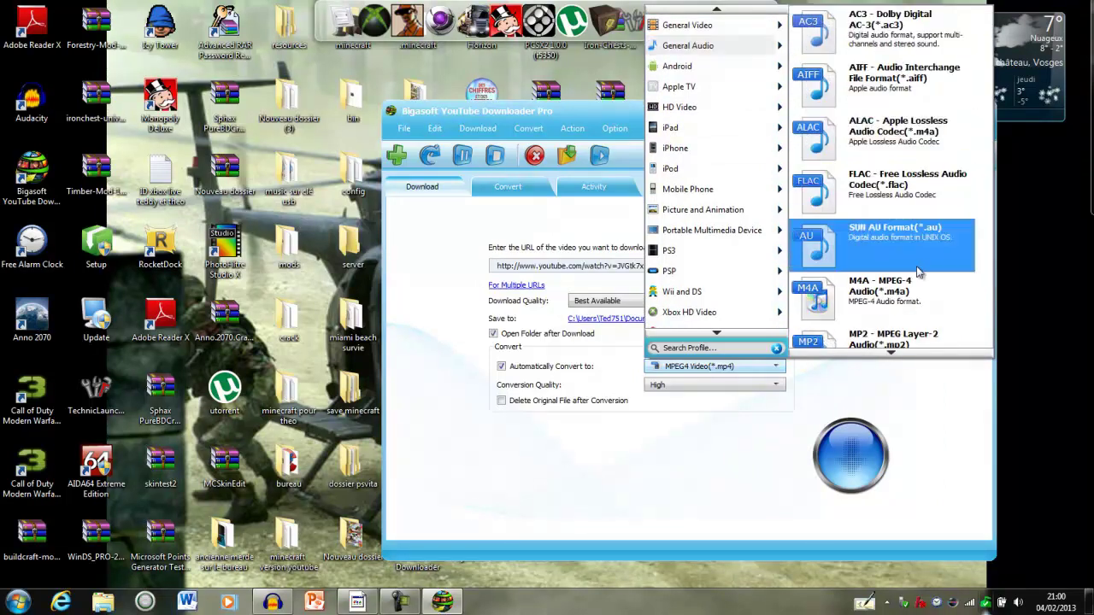
pyautogui.scroll(-3, 922, 317)
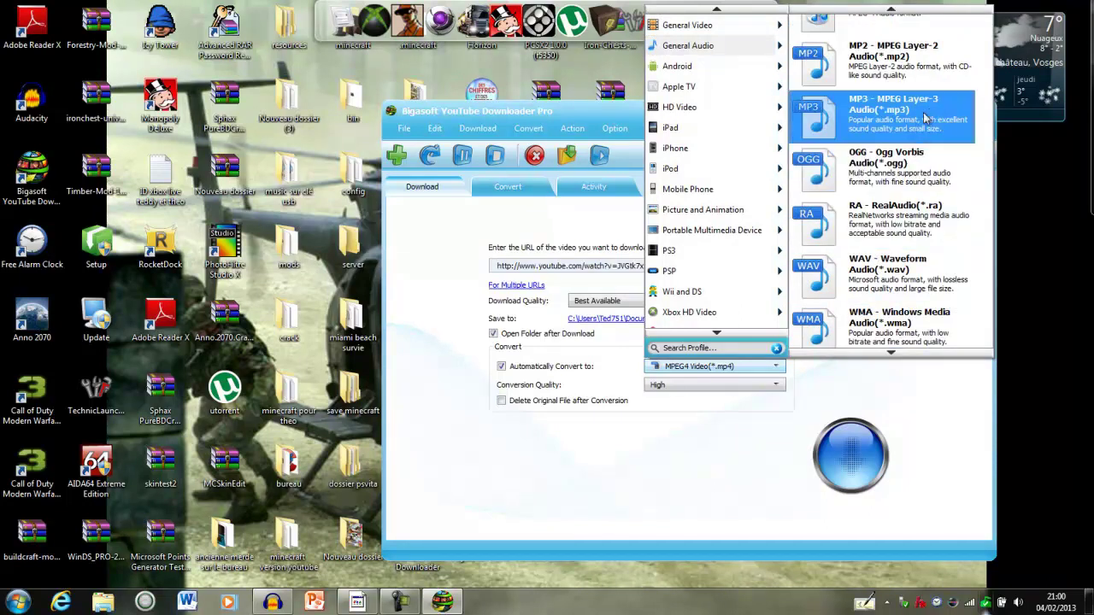
# Set the automatic conversion format to the general video profile AVI - Audio-Video Interleaved (*.avi)
pyautogui.moveTo(757, 75)
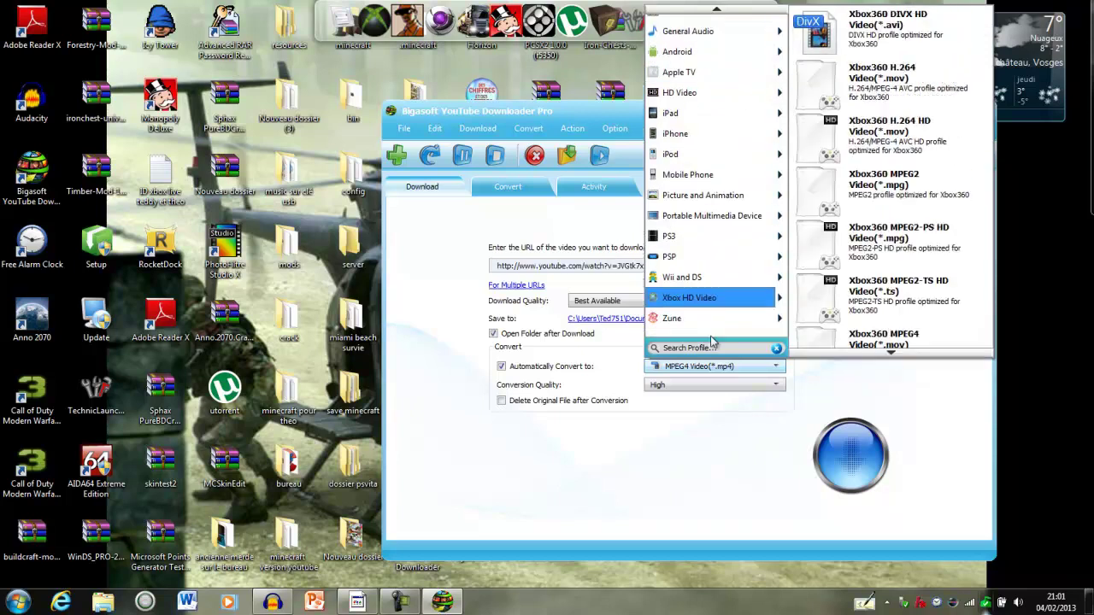
pyautogui.moveTo(688, 32)
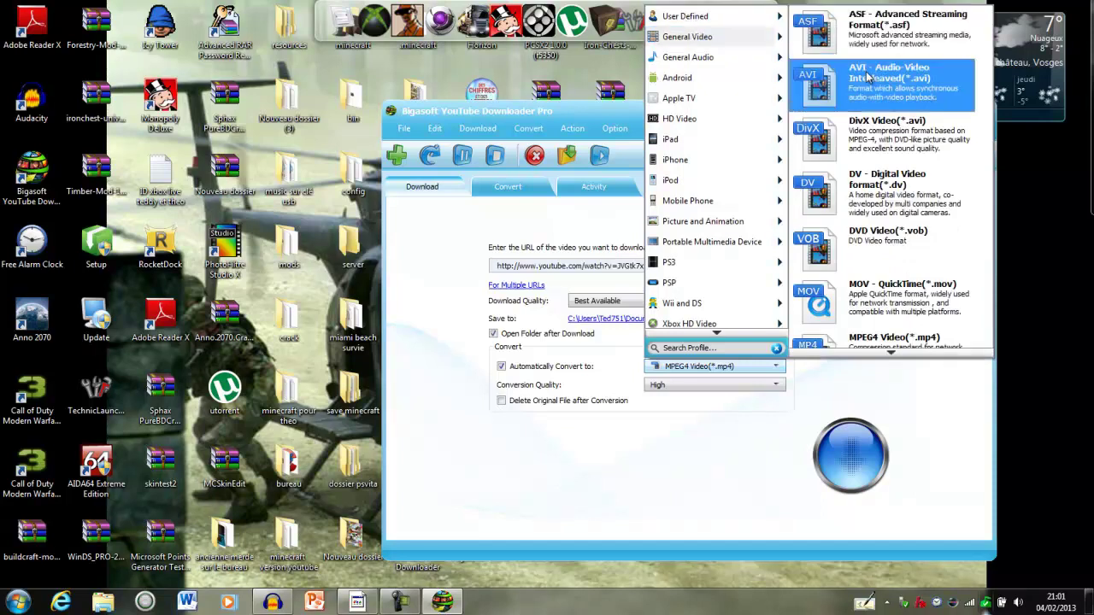
pyautogui.click(878, 92)
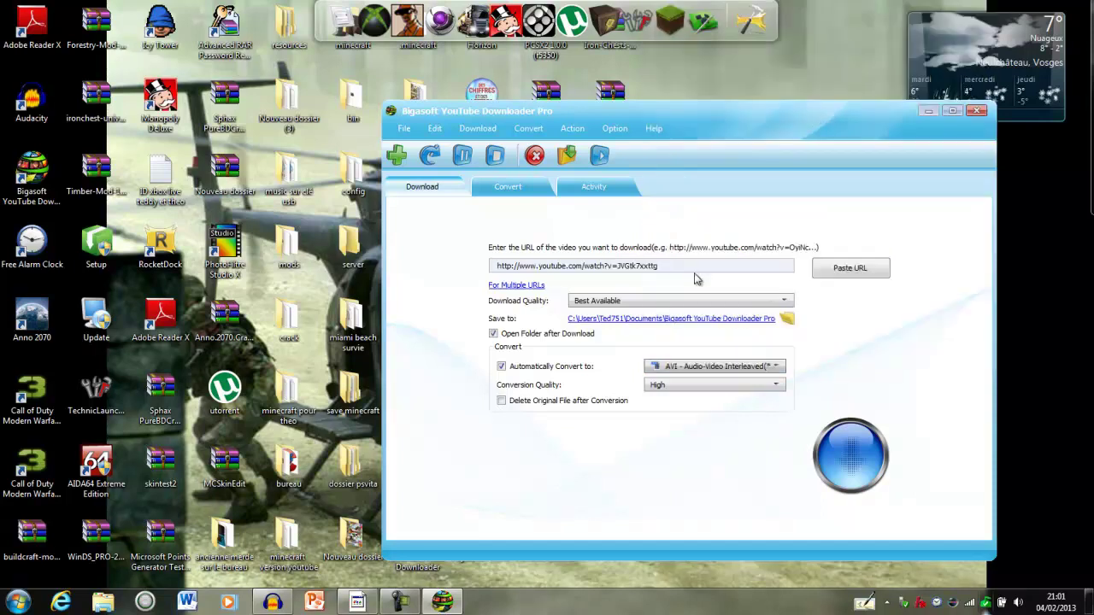
# Keep the conversion quality at High and start downloading the video from the entered address
pyautogui.click(777, 385)
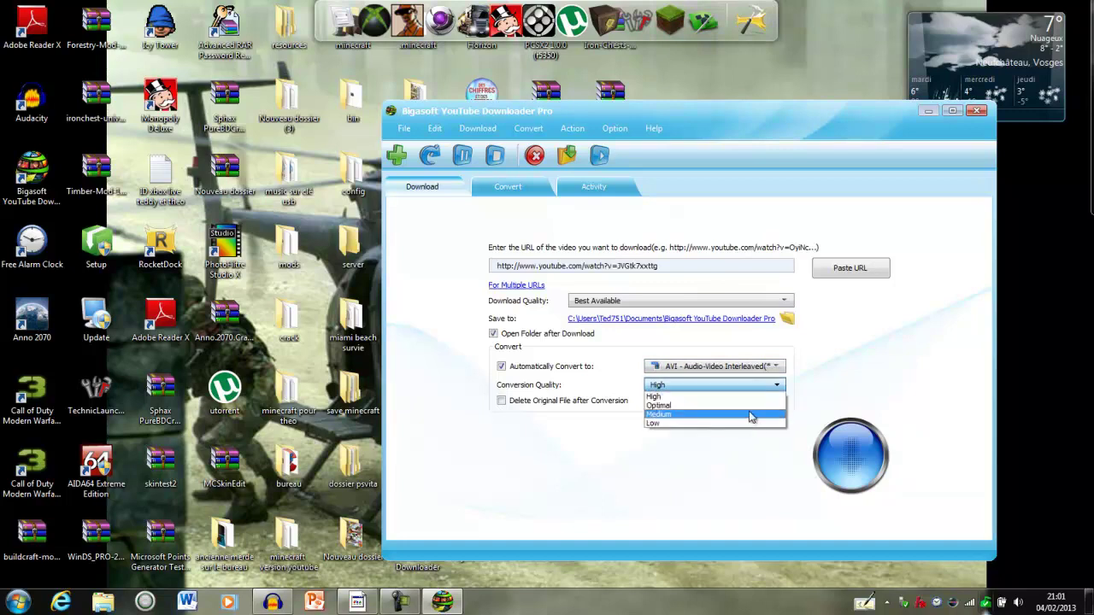
pyautogui.click(748, 395)
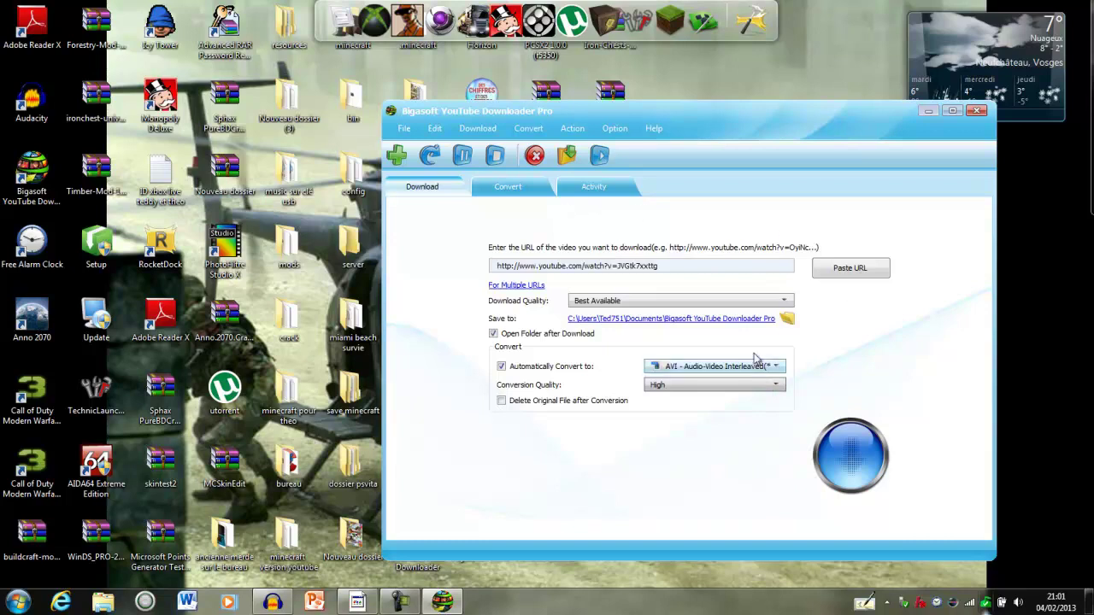
pyautogui.click(835, 454)
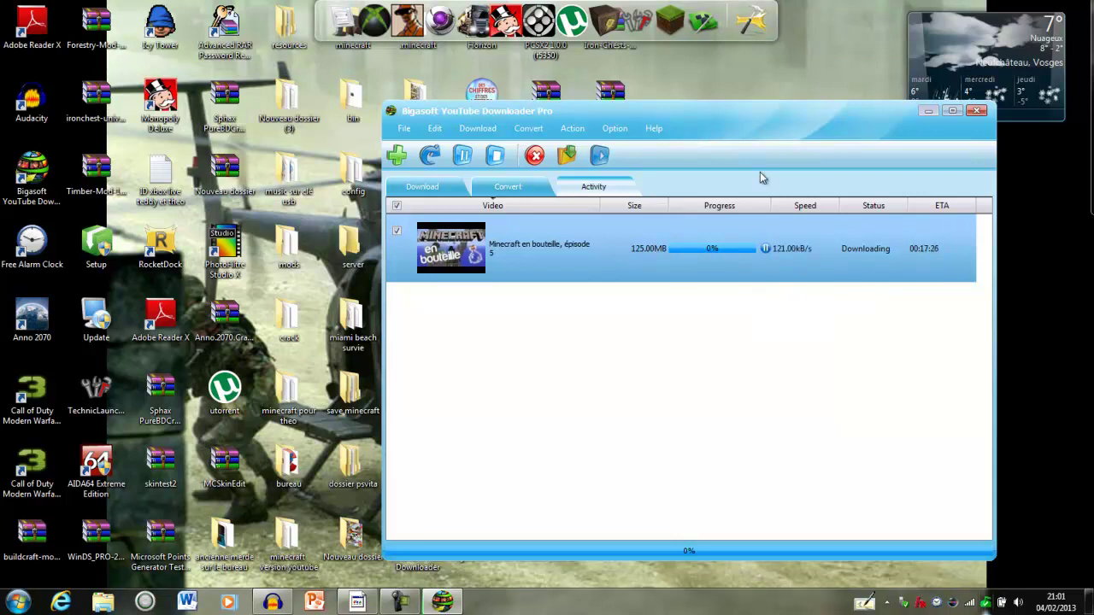
# Start choosing a local video file for a separate conversion and browse to Disque local (D:)
pyautogui.click(532, 187)
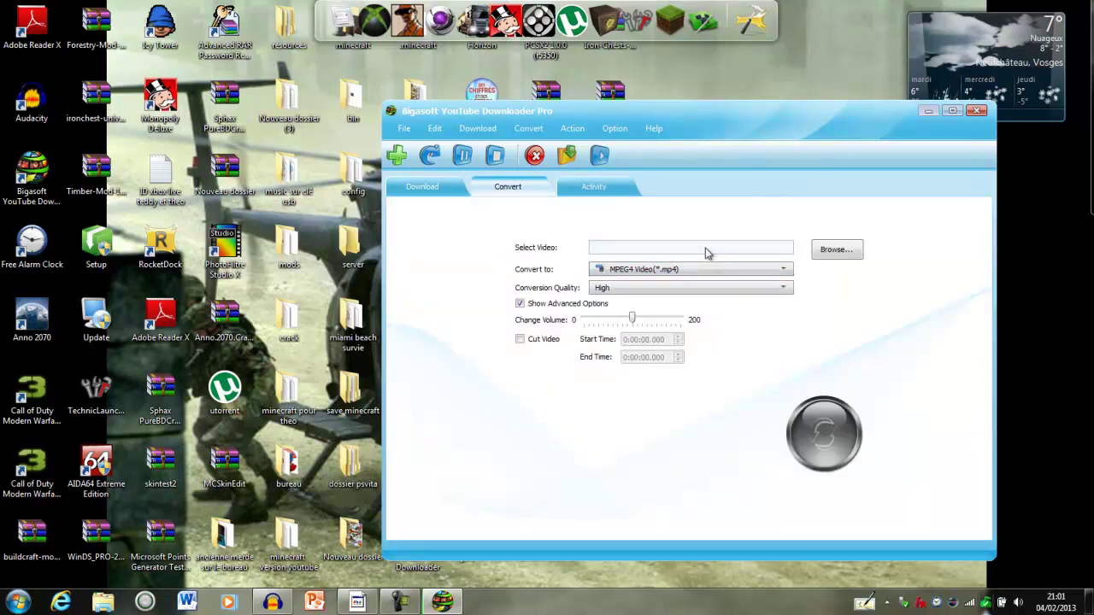
pyautogui.click(849, 250)
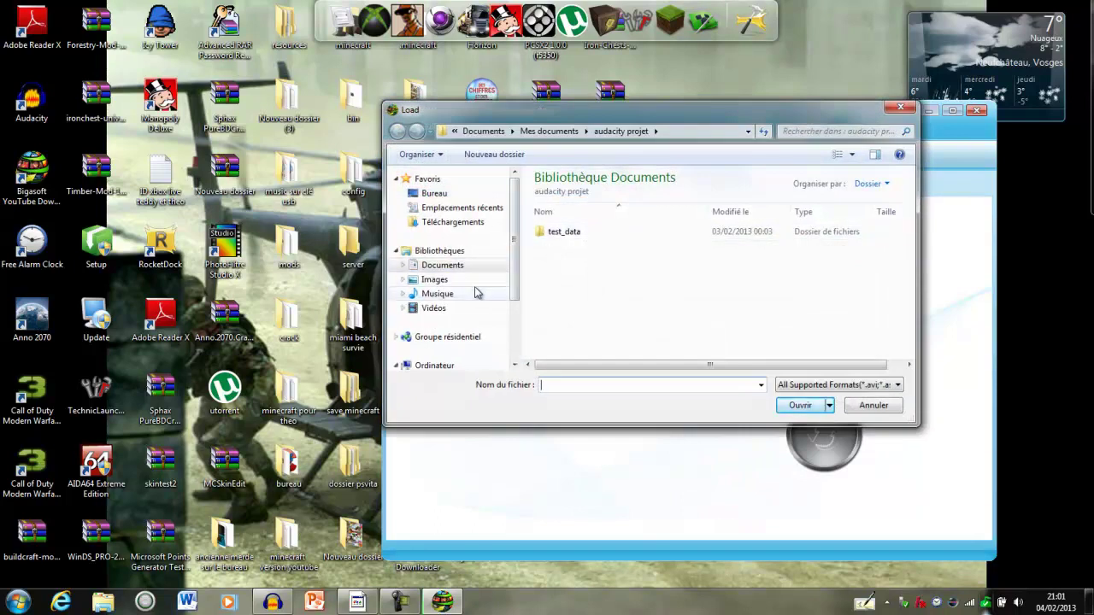
pyautogui.scroll(-1, 517, 278)
pyautogui.scroll(-1, 516, 277)
pyautogui.scroll(2, 496, 287)
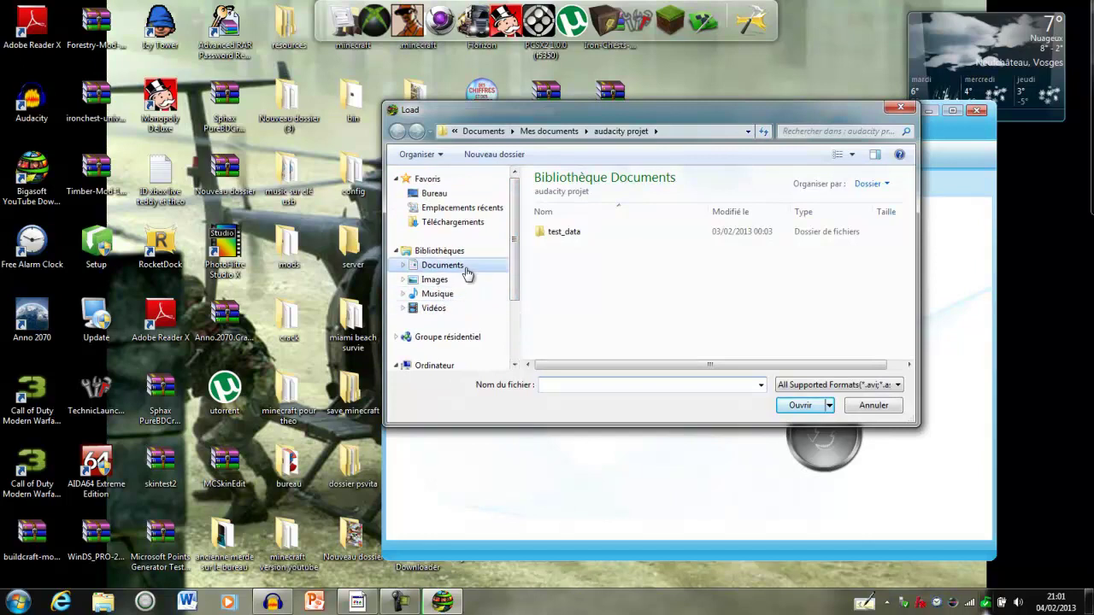
pyautogui.scroll(-1, 516, 292)
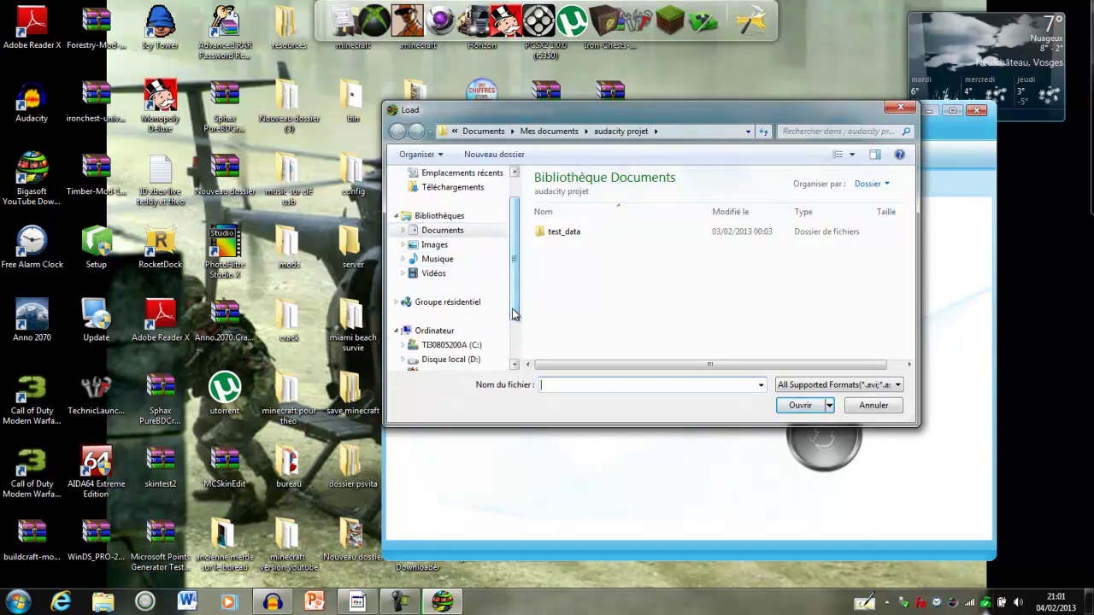
pyautogui.click(465, 349)
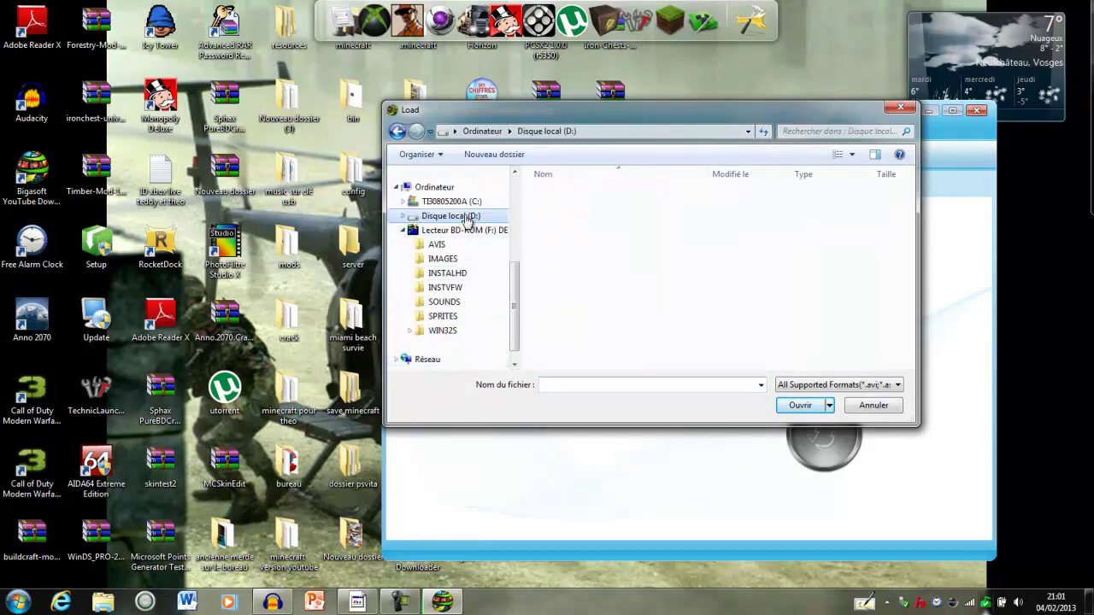
pyautogui.scroll(-1, 490, 282)
pyautogui.scroll(3, 487, 285)
pyautogui.scroll(-1, 483, 289)
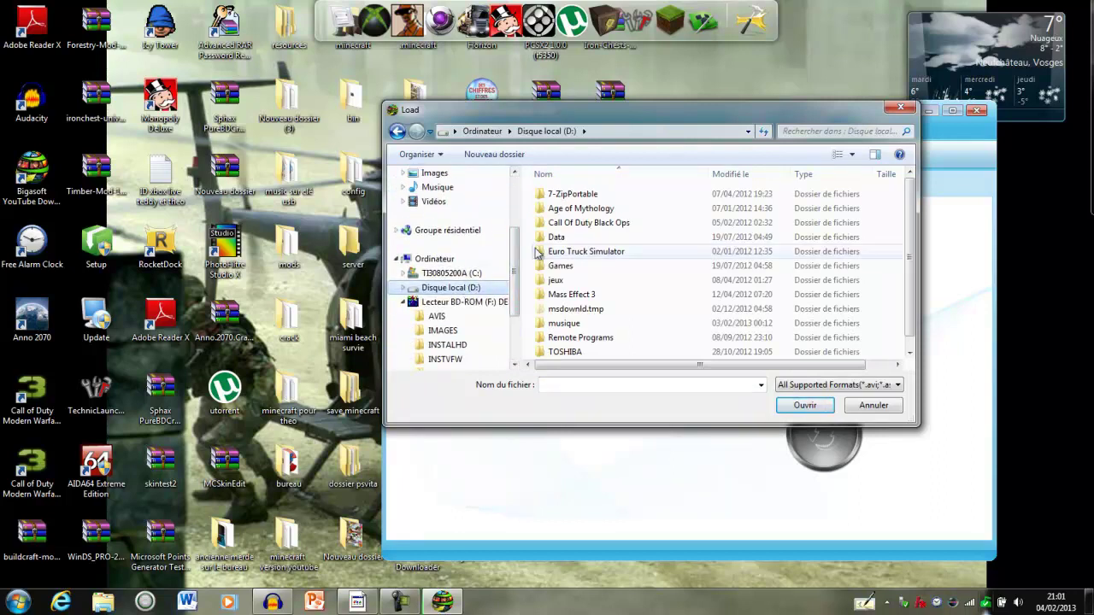
# Load the AVI video LALGERINO QUOI DE 9 SKALPOVITCH from the musique folder as the conversion source
pyautogui.doubleClick(647, 323)
pyautogui.moveTo(909, 195); pyautogui.dragTo(910, 301)
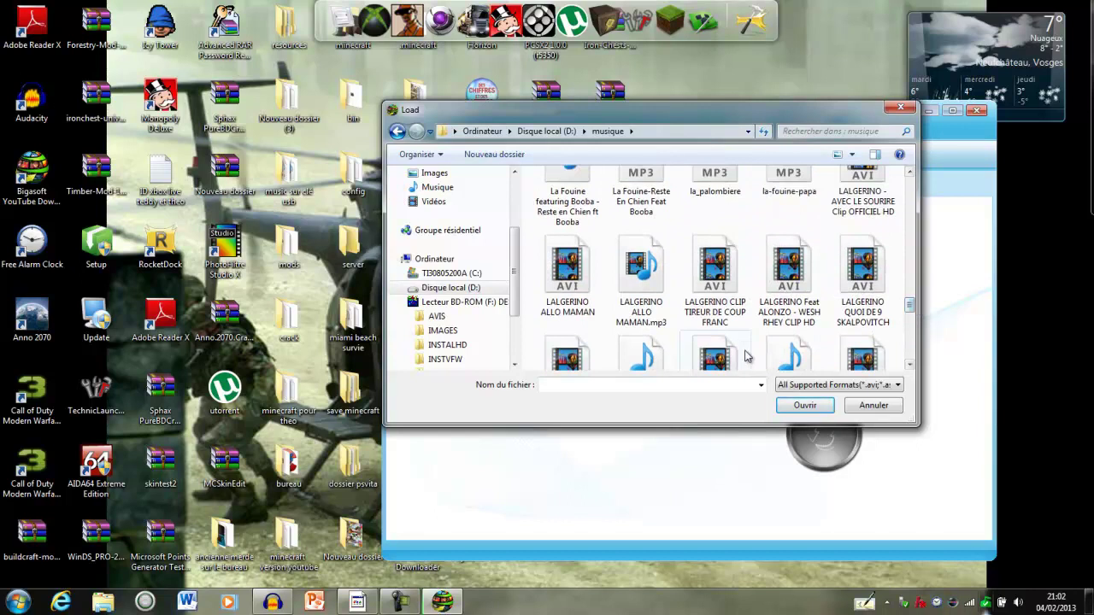
pyautogui.click(855, 293)
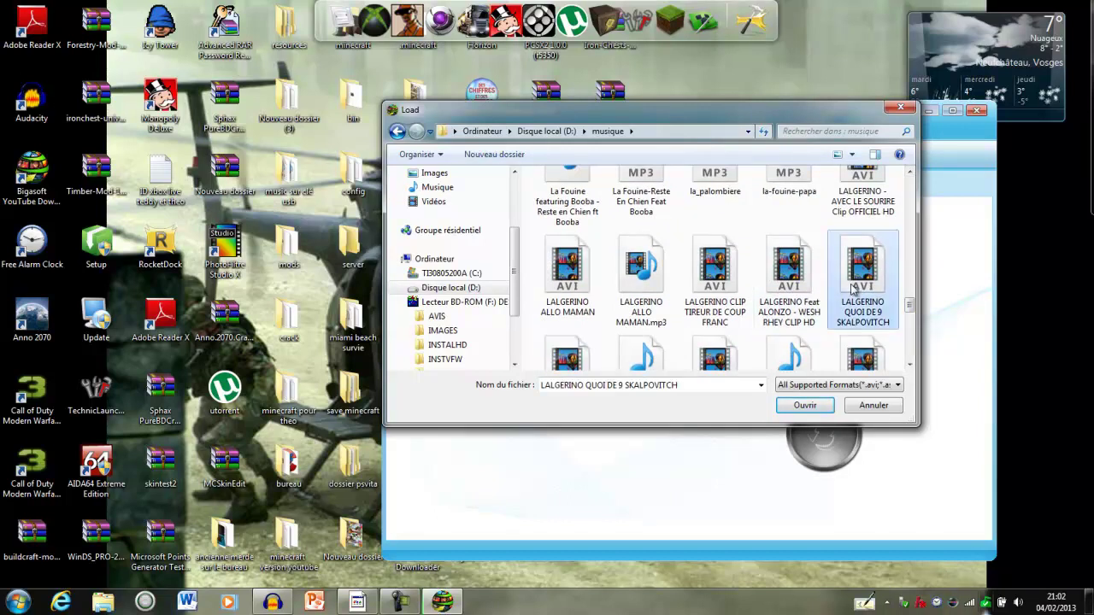
pyautogui.click(808, 406)
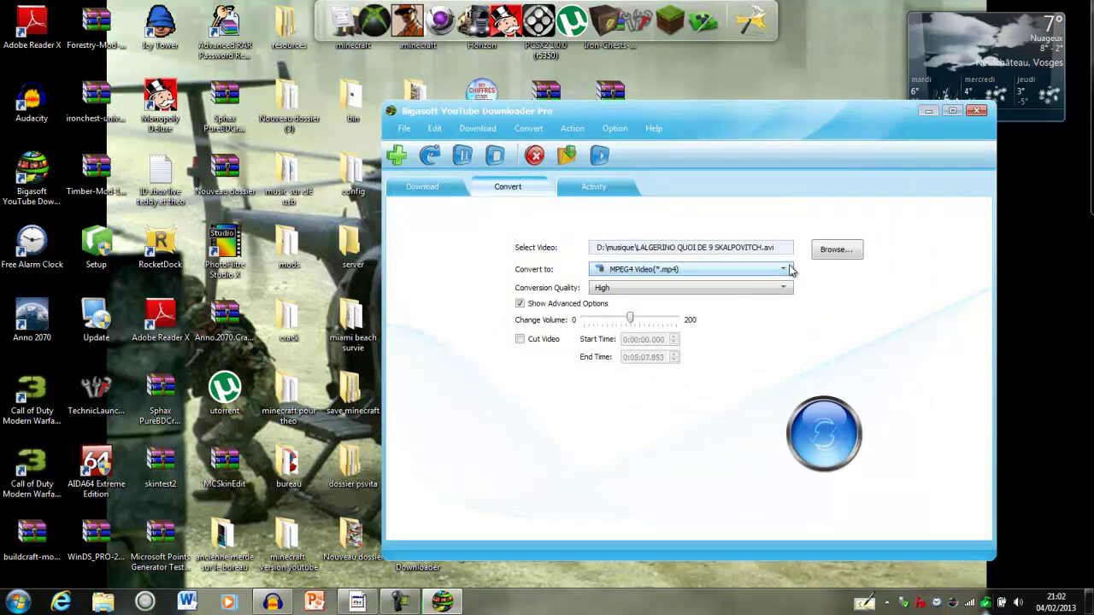
# Set the conversion format to the general audio profile MP3 - MPEG Layer-3 Audio (*.mp3)
pyautogui.click(790, 269)
pyautogui.moveTo(683, 82)
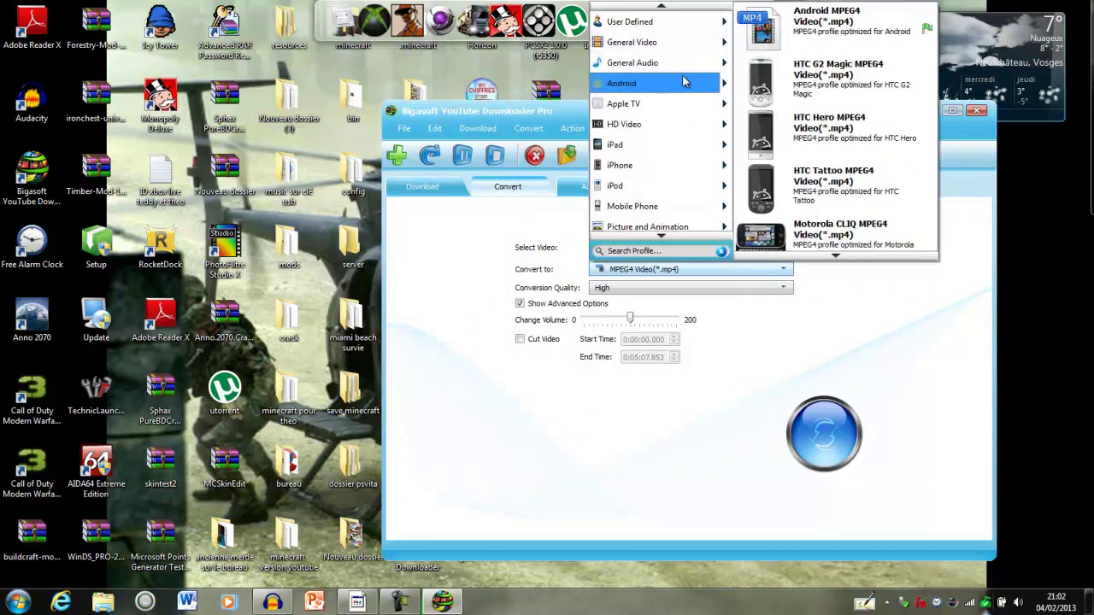
pyautogui.scroll(-5, 842, 243)
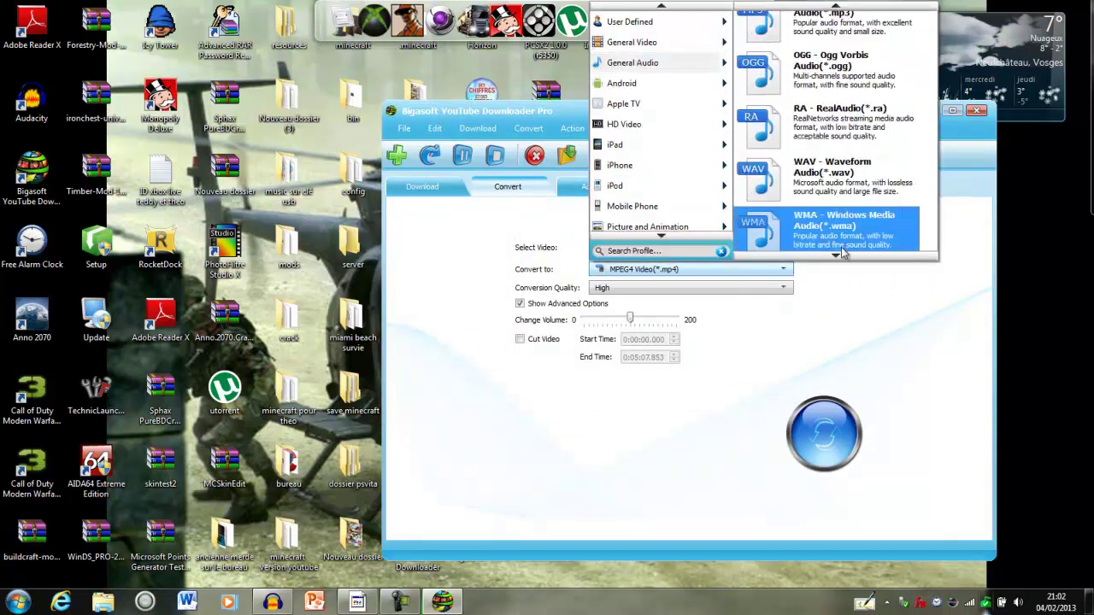
pyautogui.scroll(1, 831, 51)
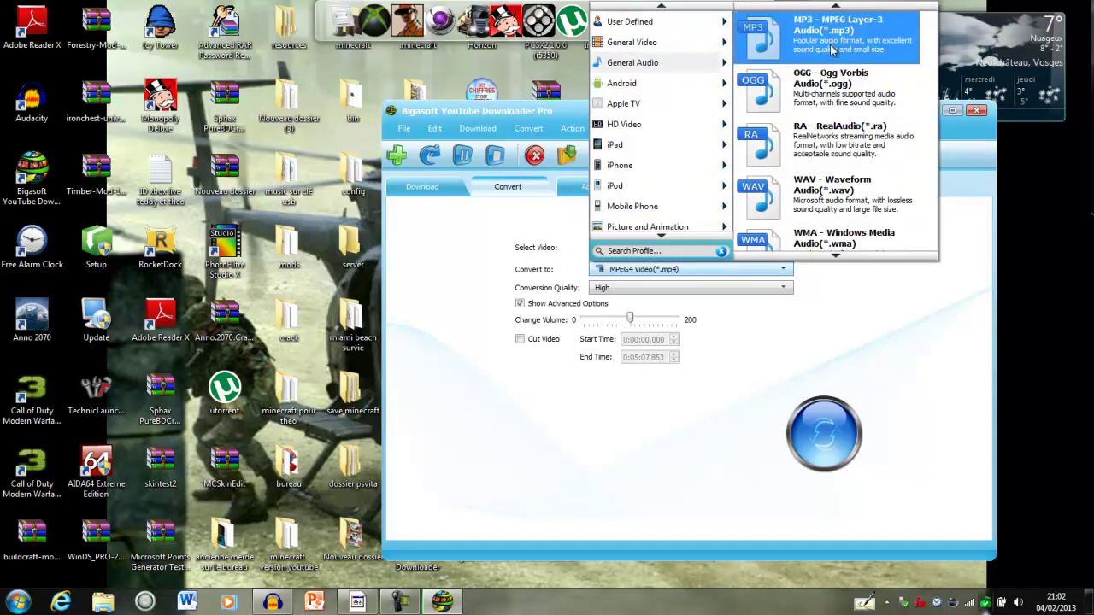
pyautogui.click(830, 51)
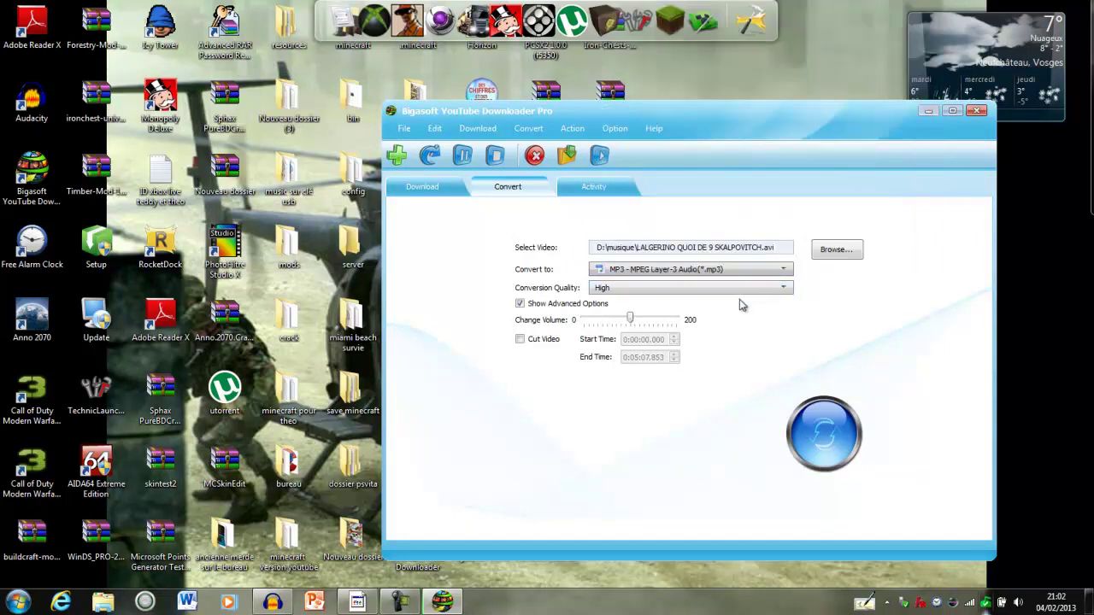
# Keep the conversion quality at High and start converting the loaded AVI video
pyautogui.click(780, 288)
pyautogui.click(781, 292)
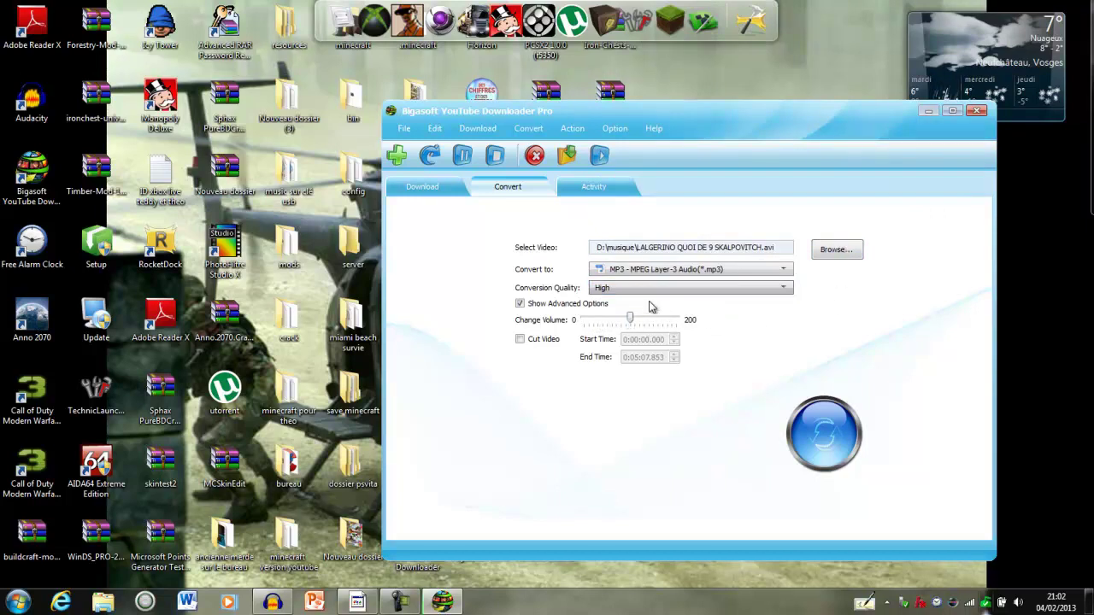
pyautogui.click(823, 429)
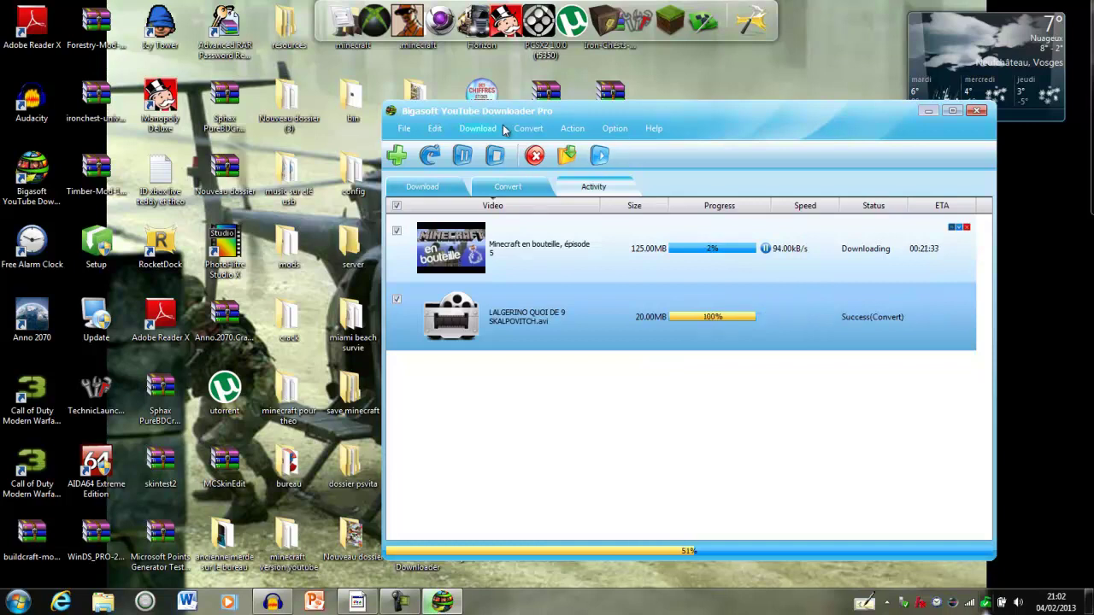
# Look through the file, download and conversion commands available for the listed tasks
pyautogui.click(404, 129)
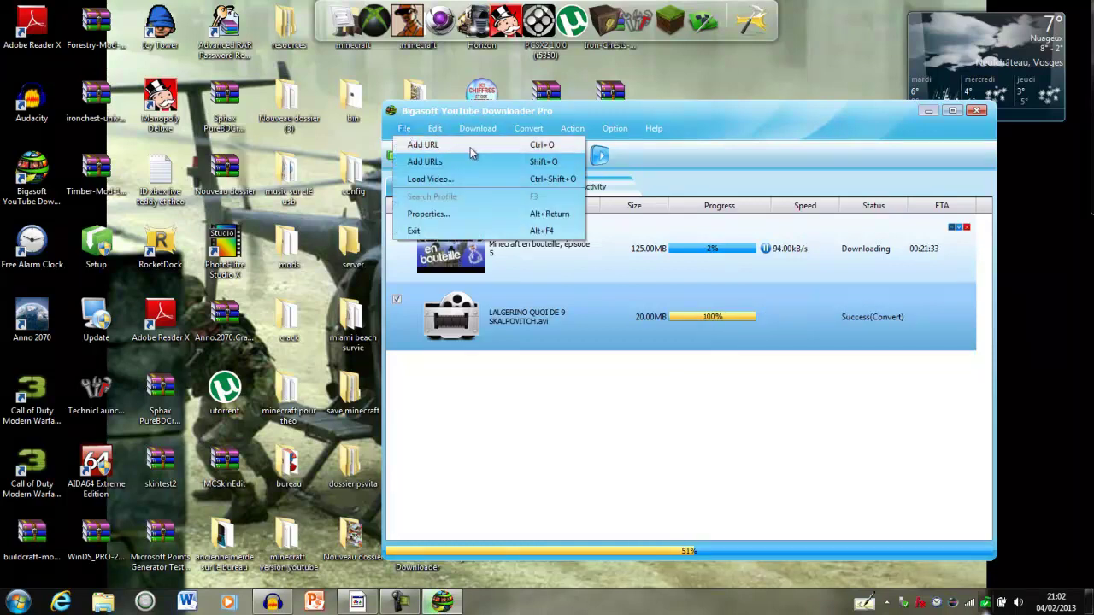
pyautogui.moveTo(466, 129)
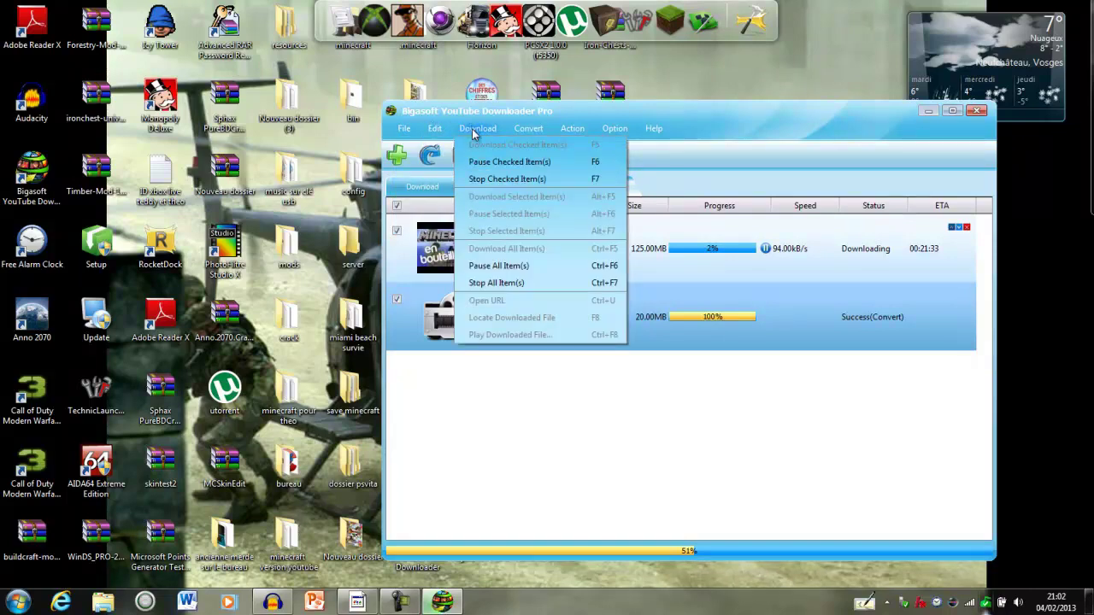
pyautogui.moveTo(527, 133)
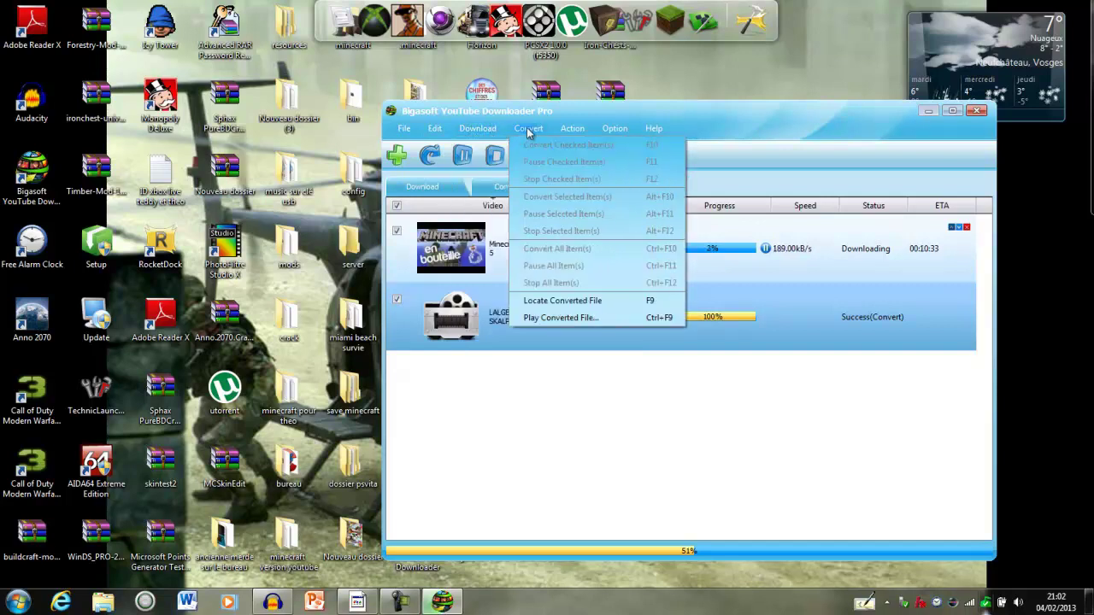
pyautogui.click(474, 455)
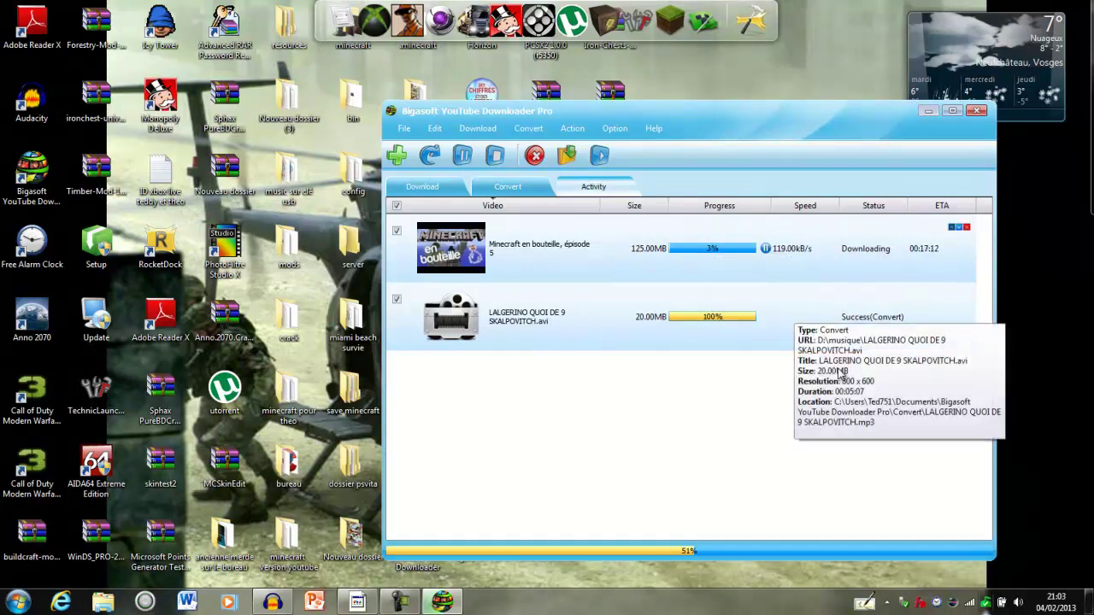
# Review the available interface languages and skins, and view the general preferences before closing them
pyautogui.click(616, 131)
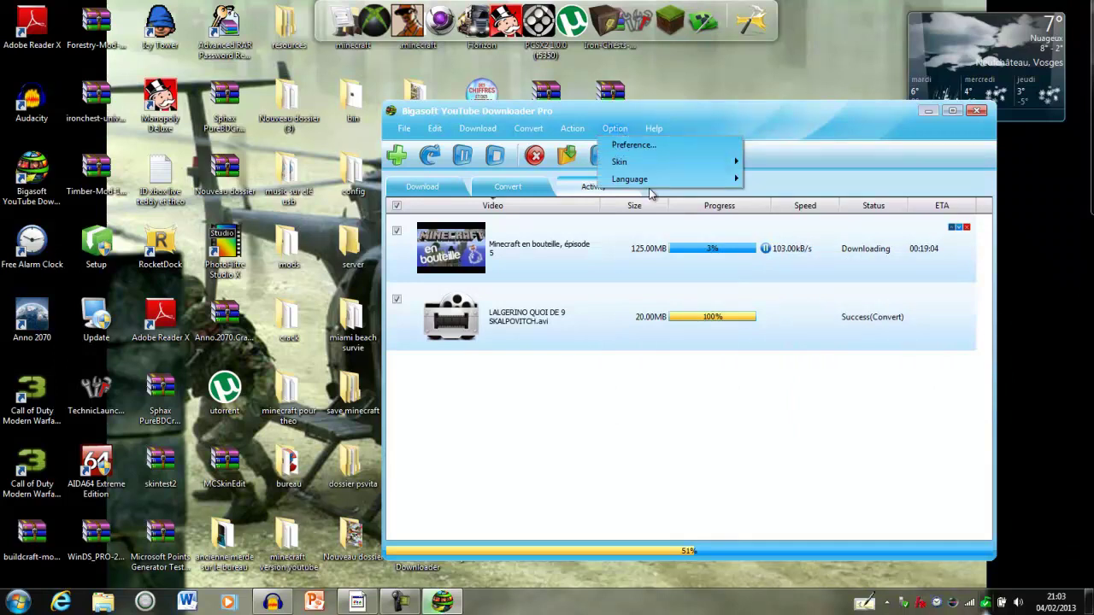
pyautogui.moveTo(670, 177)
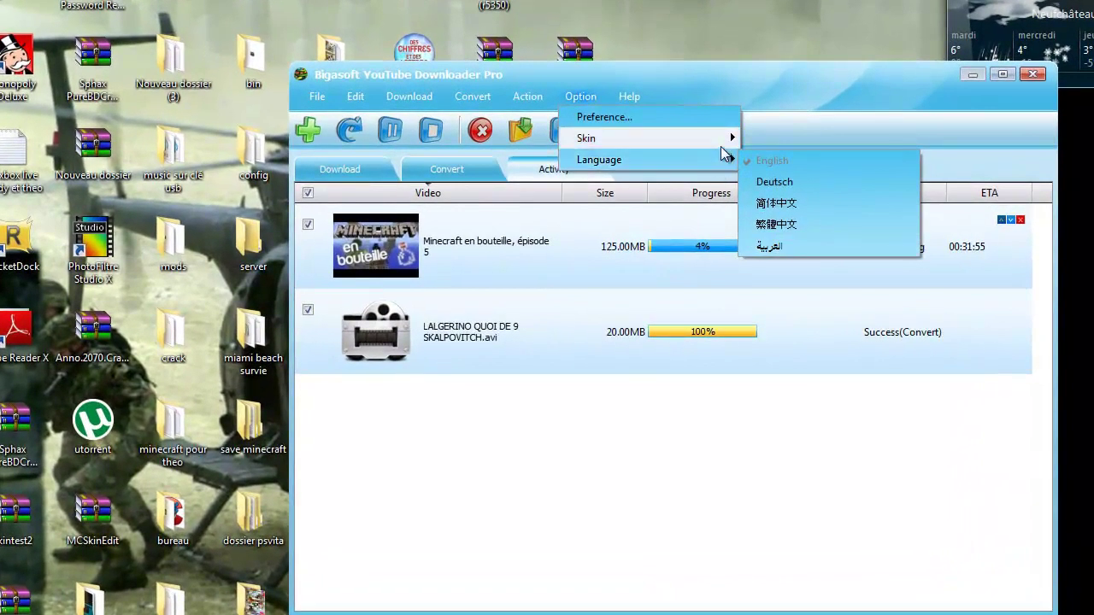
pyautogui.moveTo(727, 147)
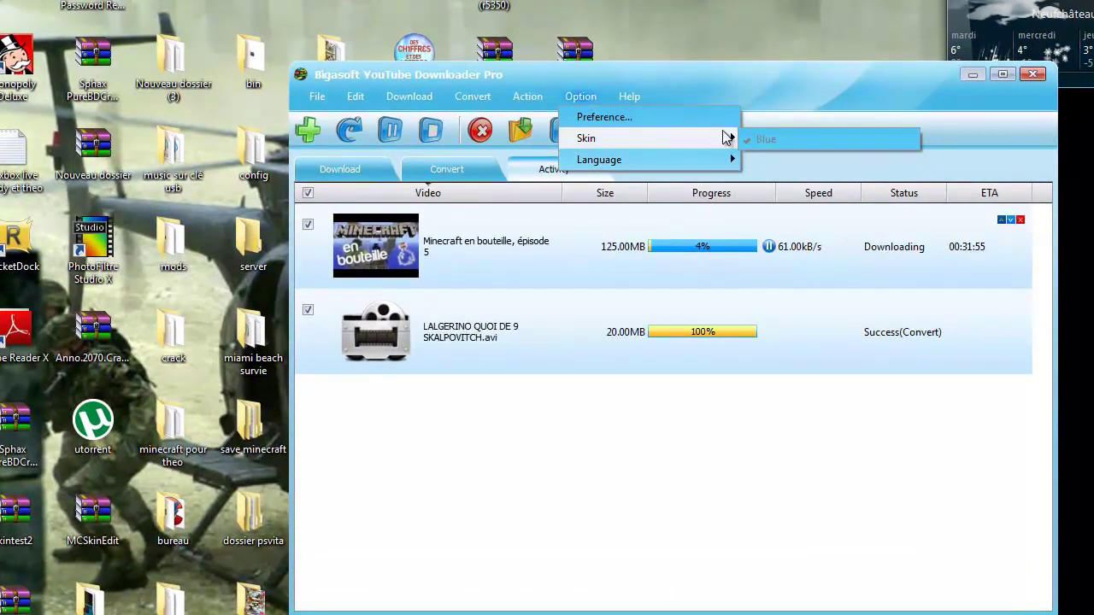
pyautogui.click(719, 118)
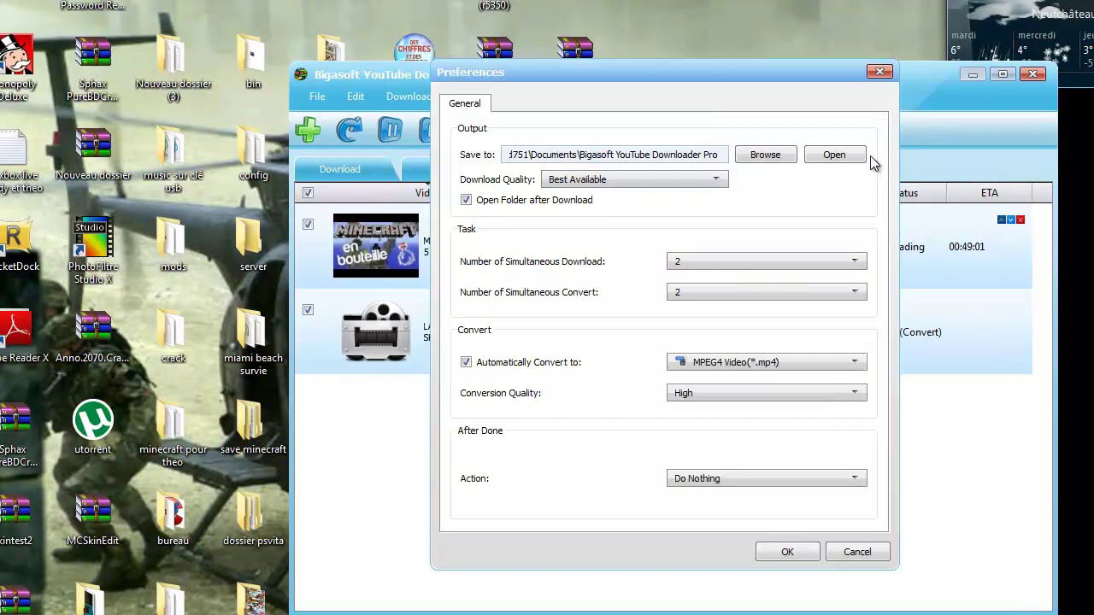
pyautogui.click(878, 73)
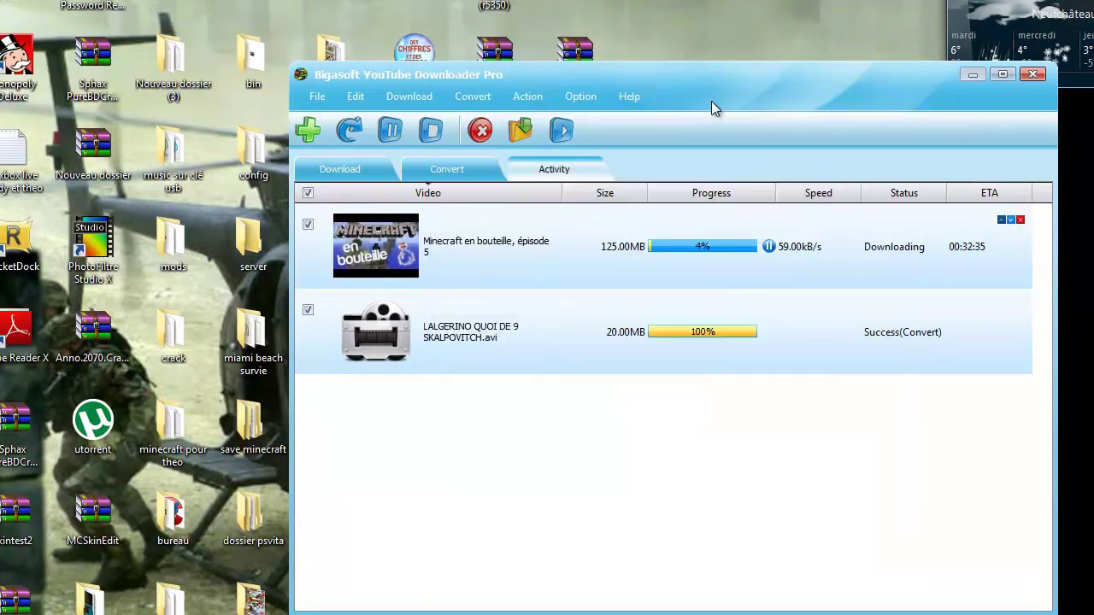
# Reopen the preferences, look through the general video profiles for automatic conversion, and close them
pyautogui.click(585, 94)
pyautogui.click(604, 114)
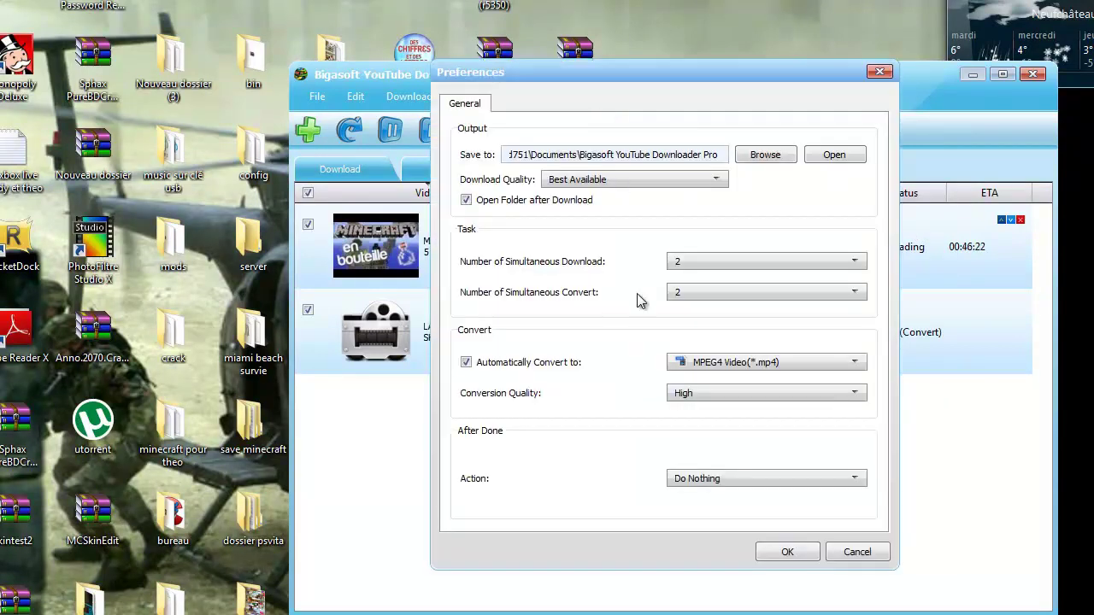
pyautogui.click(859, 369)
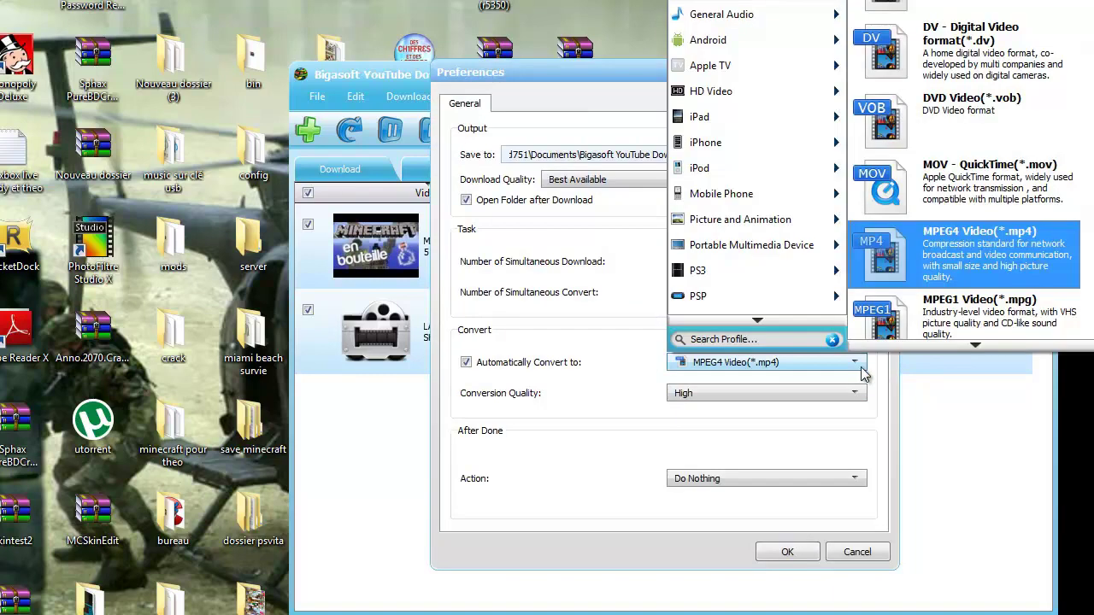
pyautogui.scroll(-5, 863, 366)
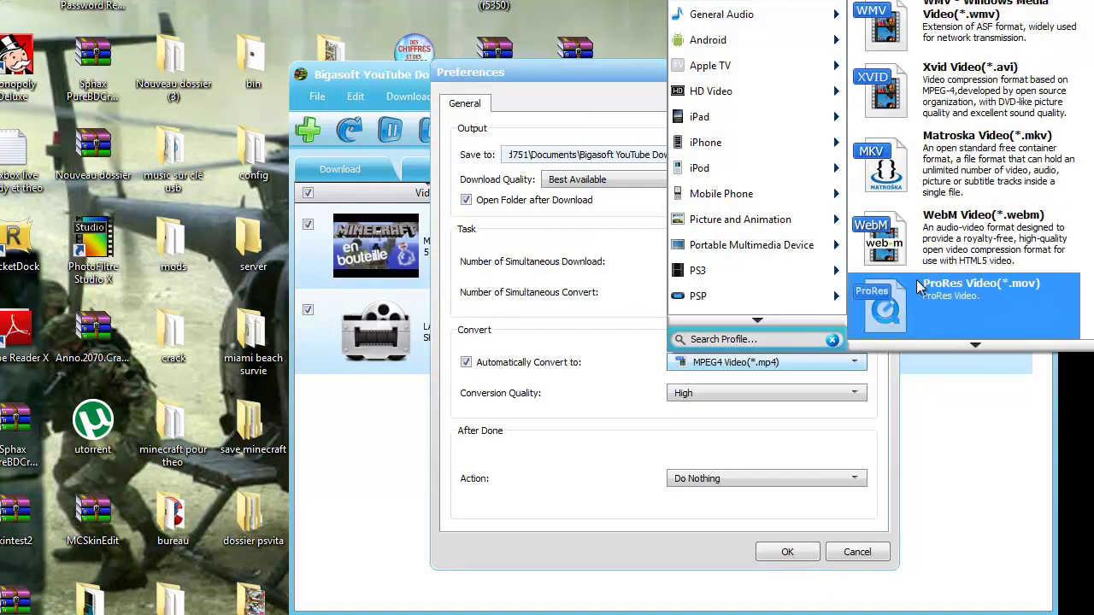
pyautogui.click(865, 367)
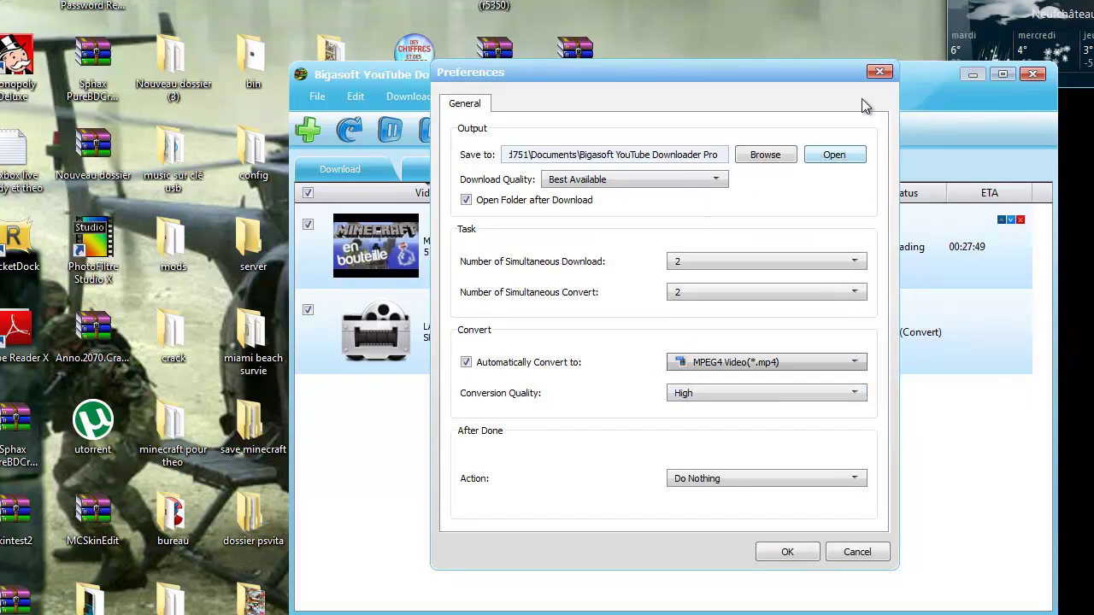
pyautogui.click(873, 74)
# Look through the help and registration commands and the editing commands for the task list
pyautogui.click(633, 97)
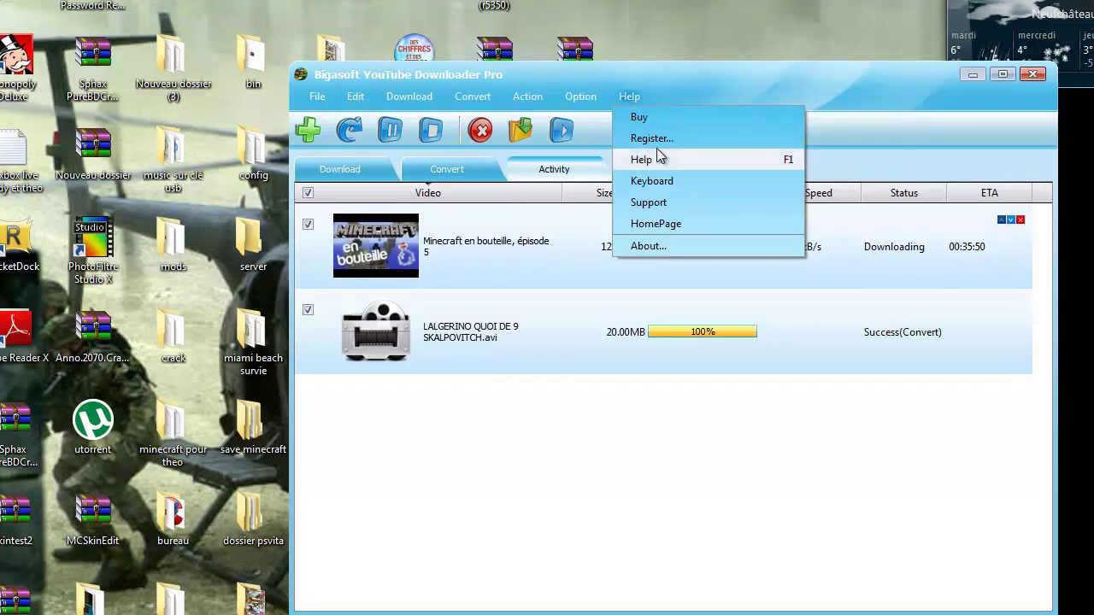
pyautogui.click(583, 129)
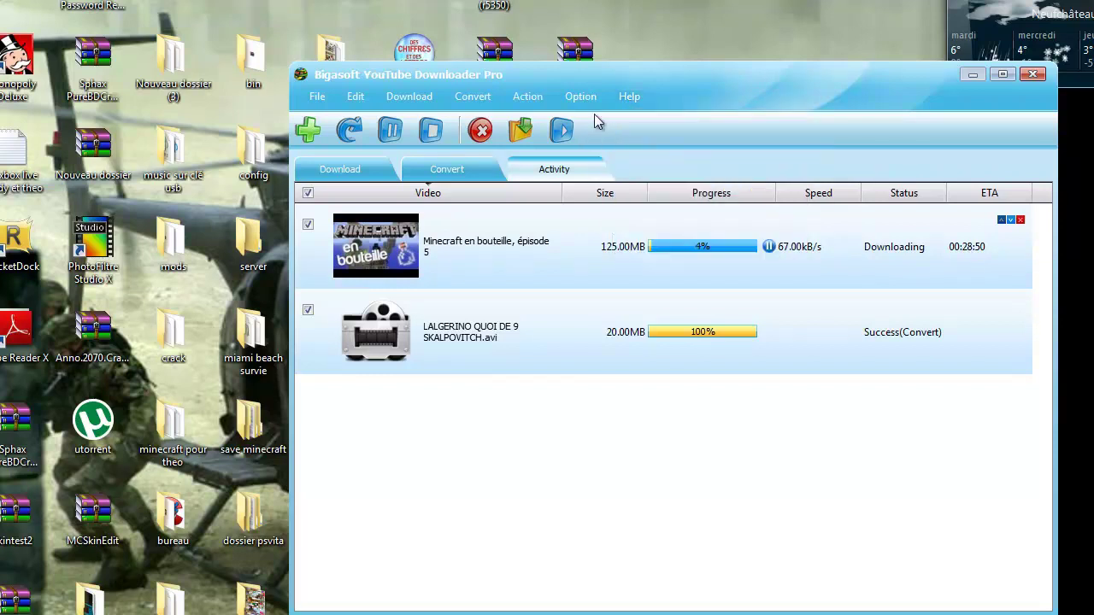
pyautogui.click(356, 98)
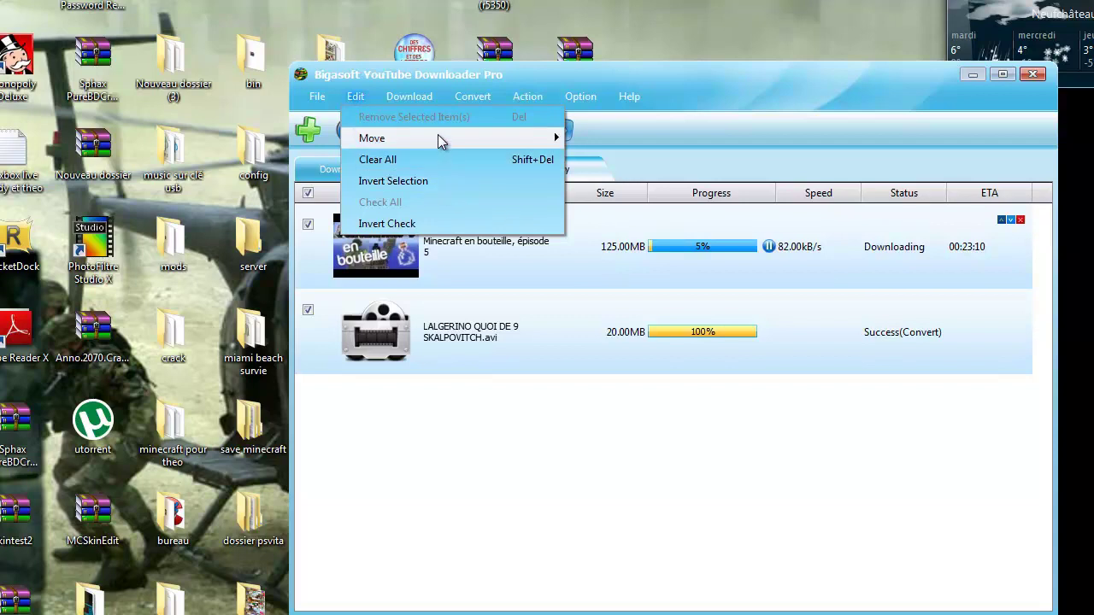
pyautogui.moveTo(580, 97)
pyautogui.click(791, 92)
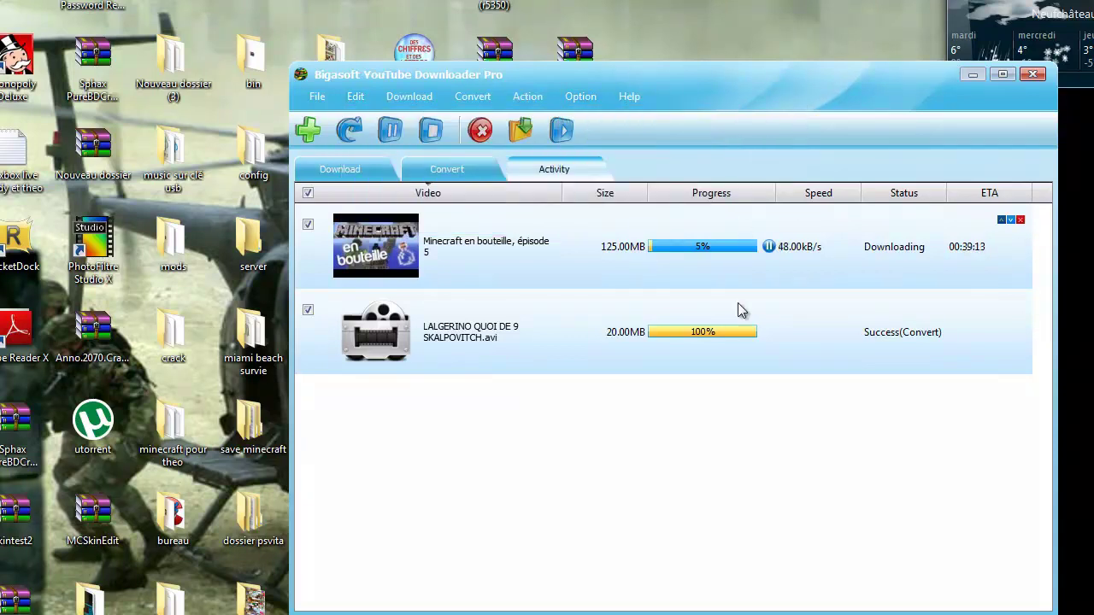
# Move the downloader window until it is fully in view, then minimize it to show the desktop
pyautogui.moveTo(756, 83); pyautogui.dragTo(595, 45)
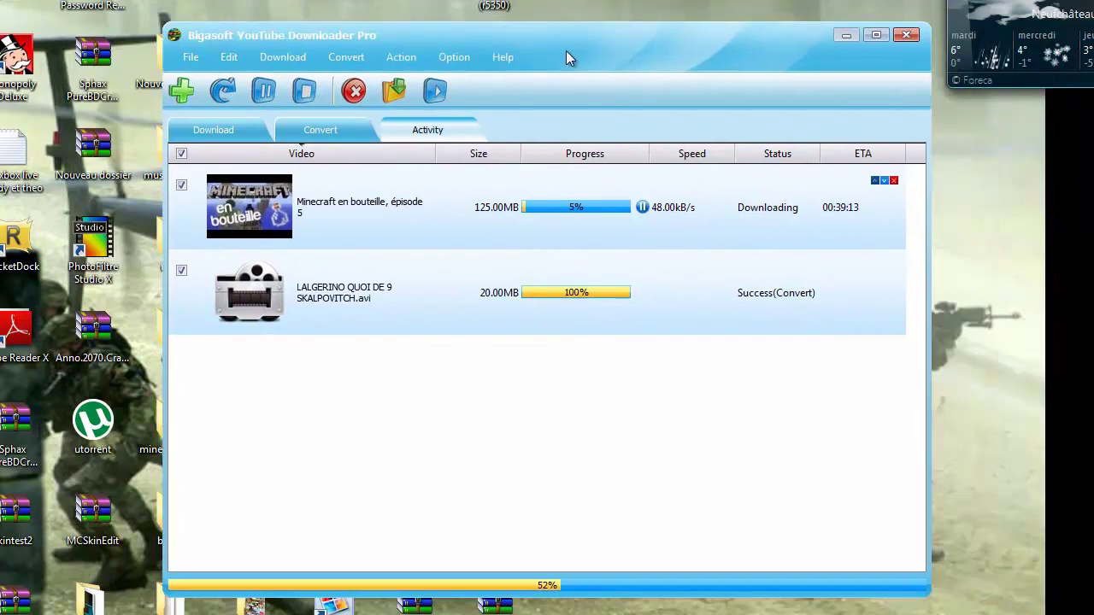
pyautogui.click(502, 57)
pyautogui.click(716, 59)
pyautogui.click(845, 36)
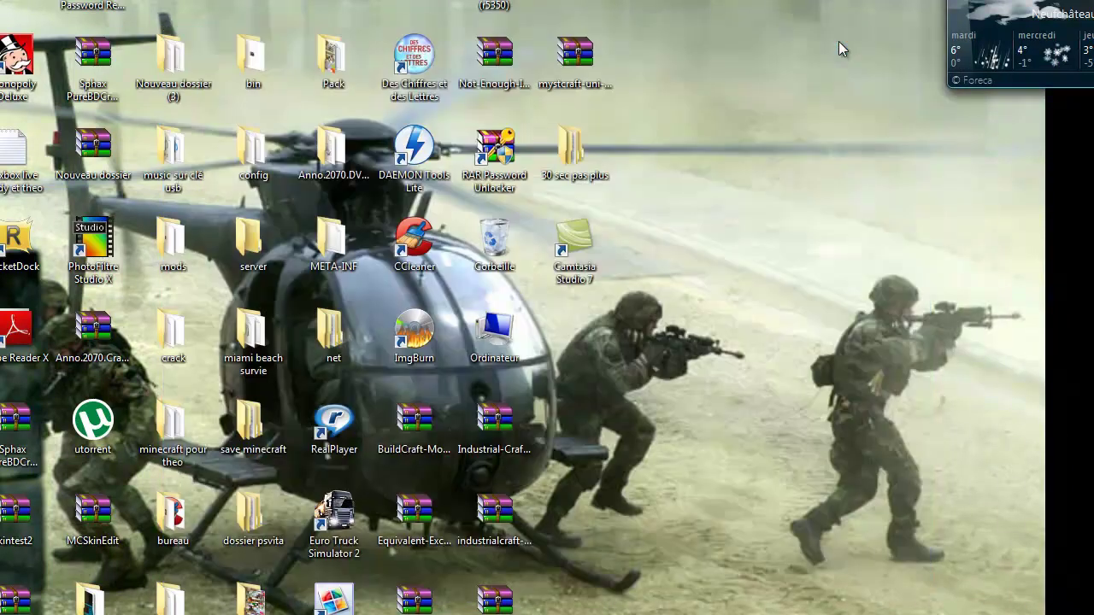